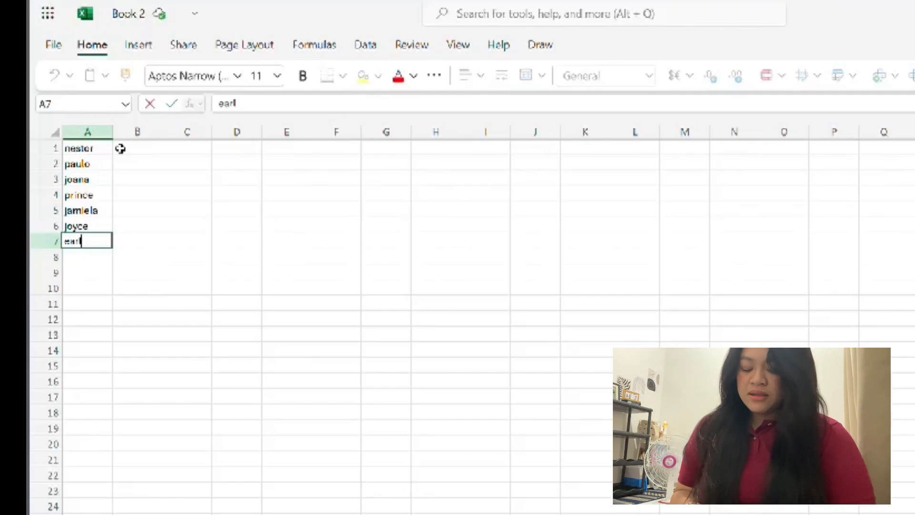
- Complete the list of first names in column A, entering one name per cell in A8 through A10
{"action": "key", "text": "Return"}
{"action": "type", "text": "a"}
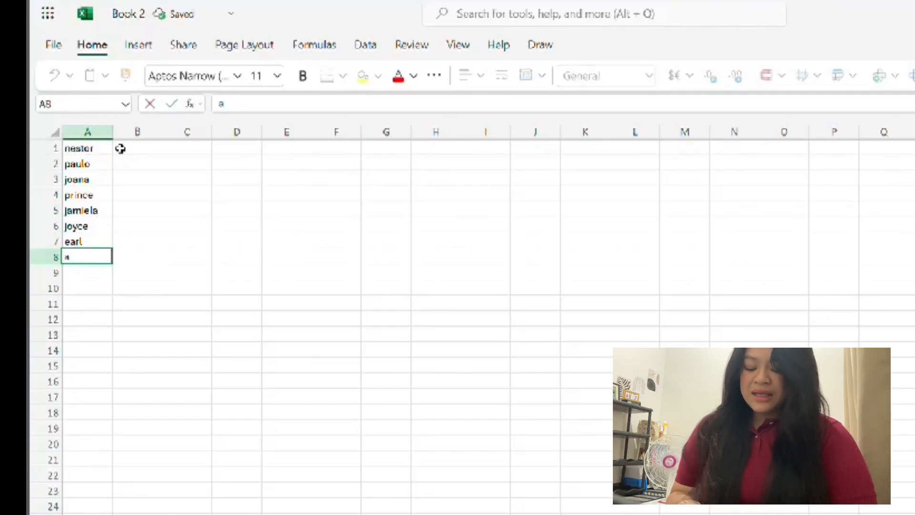
{"action": "type", "text": "nthony"}
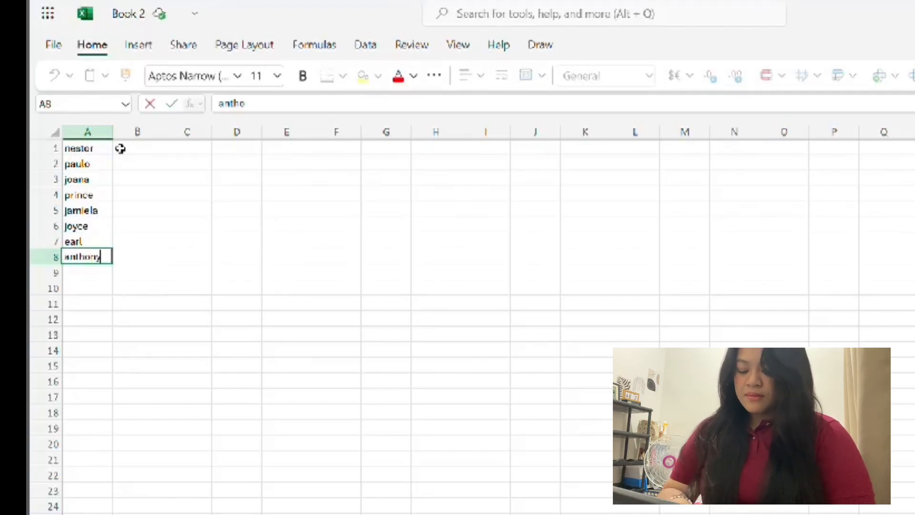
{"action": "key", "text": "Return"}
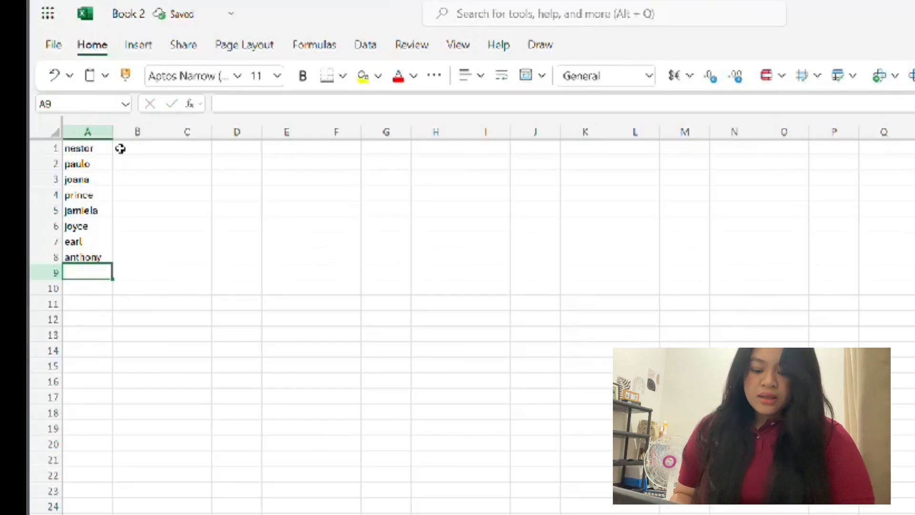
{"action": "type", "text": "john"}
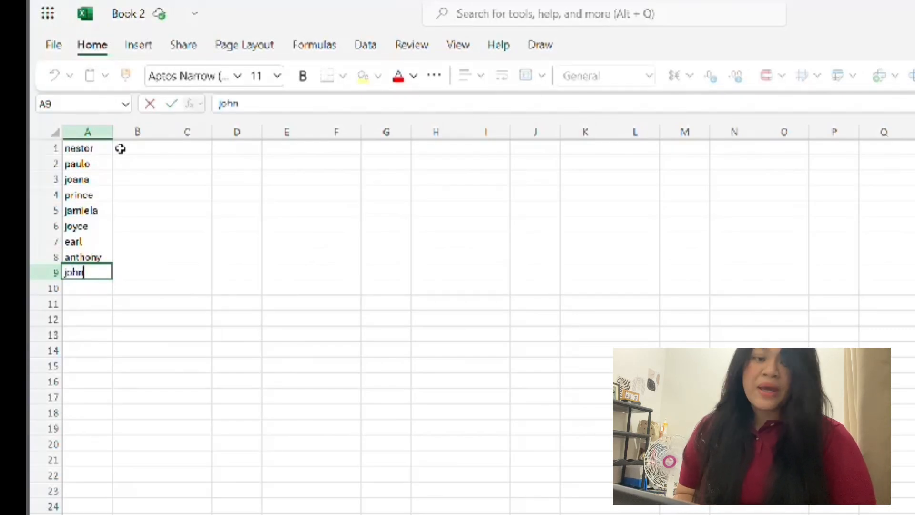
{"action": "key", "text": "Return"}
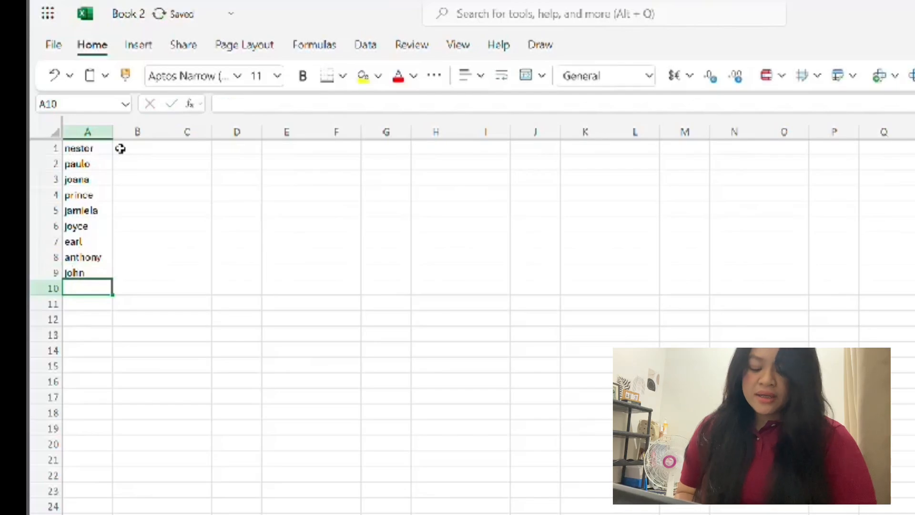
{"action": "type", "text": "brea"}
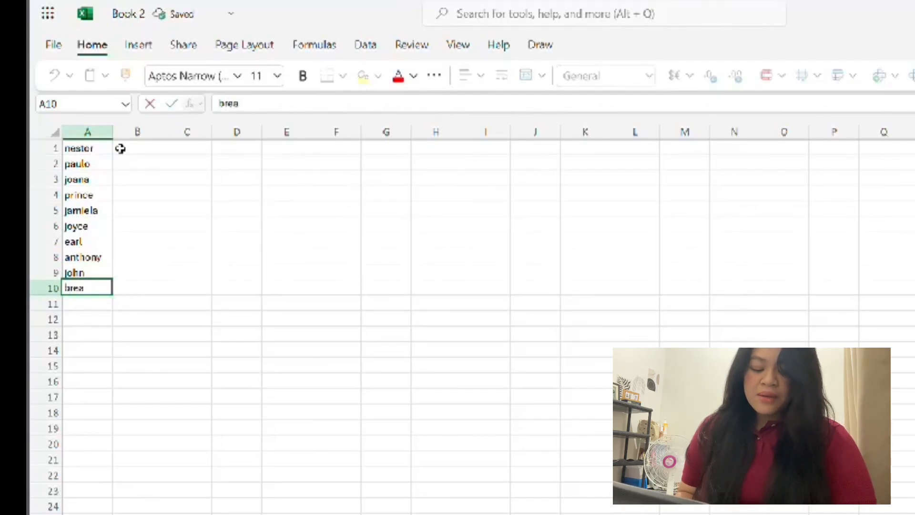
{"action": "type", "text": "lyn"}
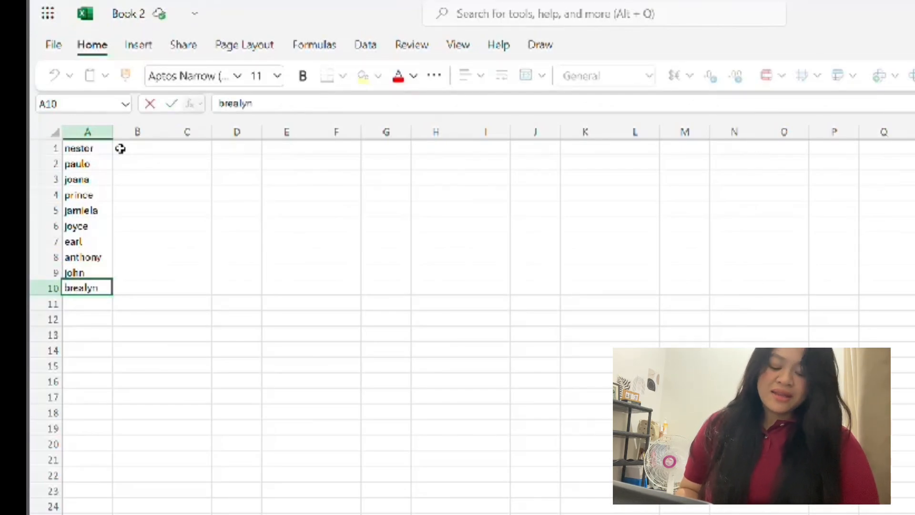
{"action": "key", "text": "Return"}
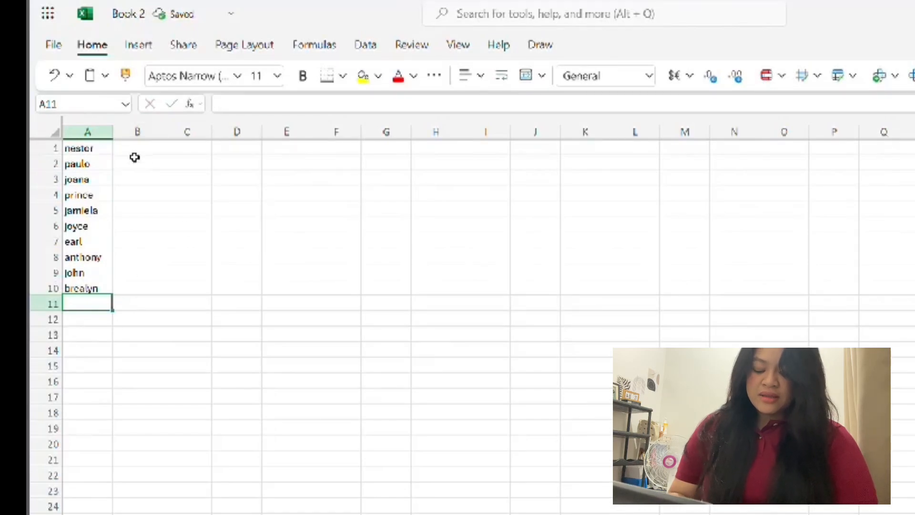
- Enter the values 10, 20, 30, 40 and 50 in cells B1 through B5, beside the first five names
{"action": "left_click", "coordinate": [136, 147]}
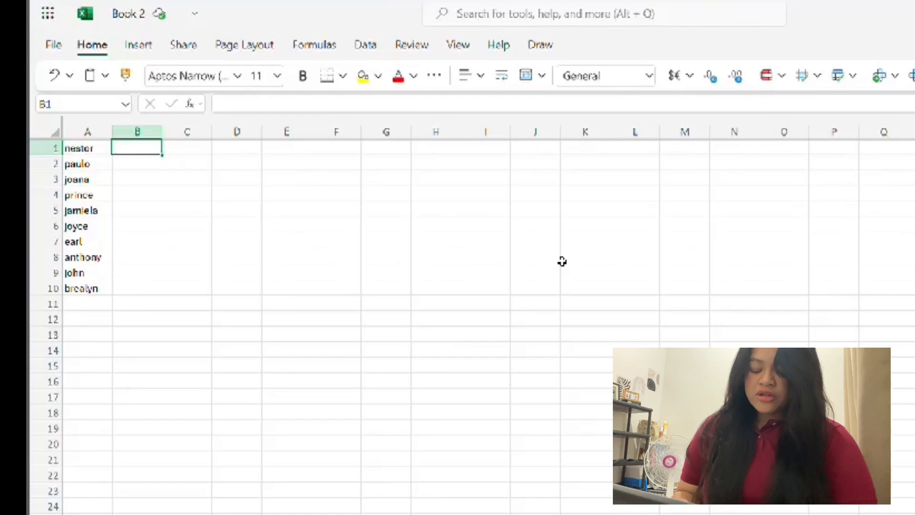
{"action": "type", "text": "10"}
{"action": "key", "text": "Return"}
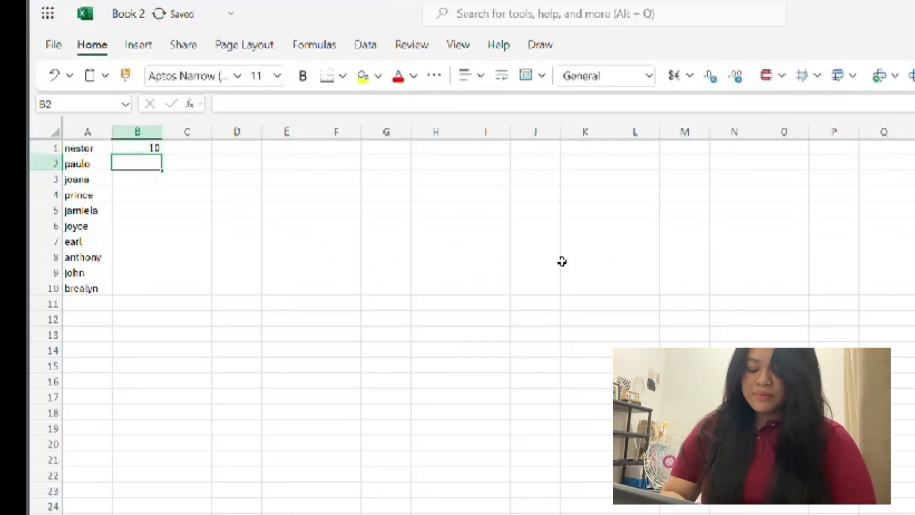
{"action": "type", "text": "20"}
{"action": "key", "text": "Return"}
{"action": "type", "text": "3"}
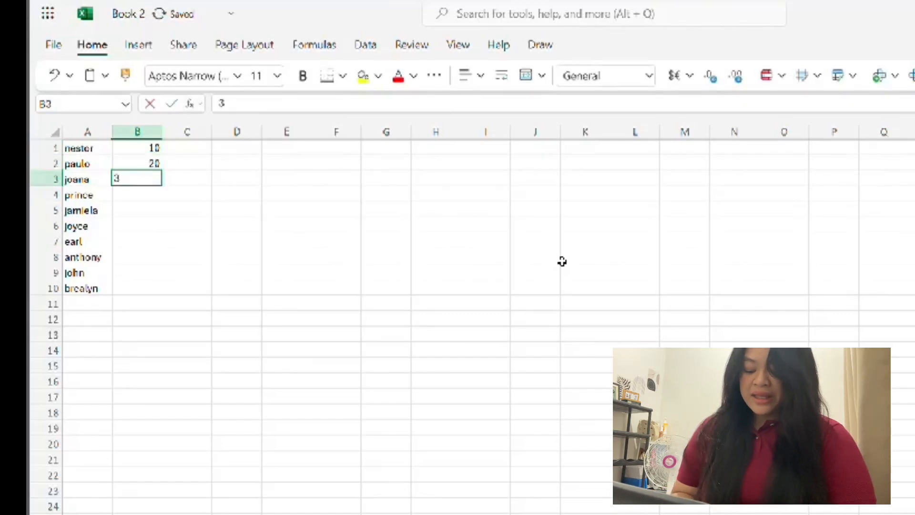
{"action": "type", "text": "0"}
{"action": "key", "text": "Return"}
{"action": "type", "text": "40"}
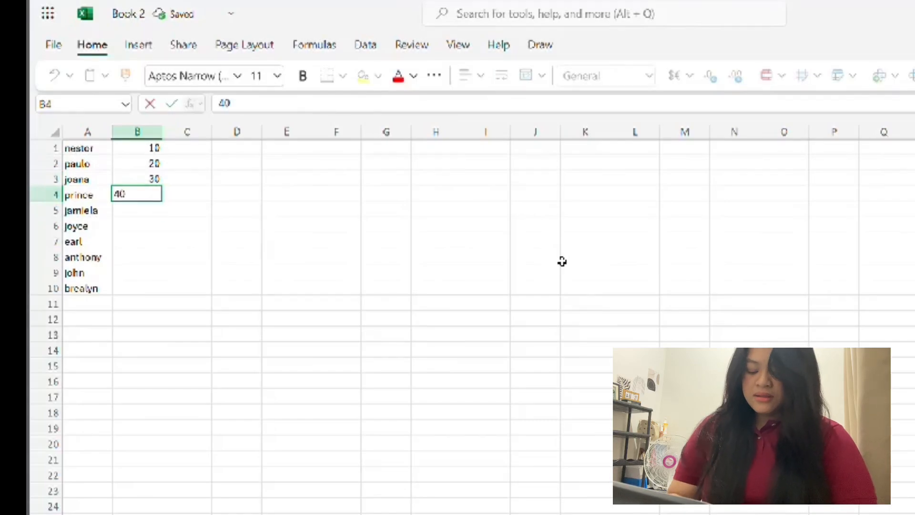
{"action": "key", "text": "Return"}
{"action": "type", "text": "5"}
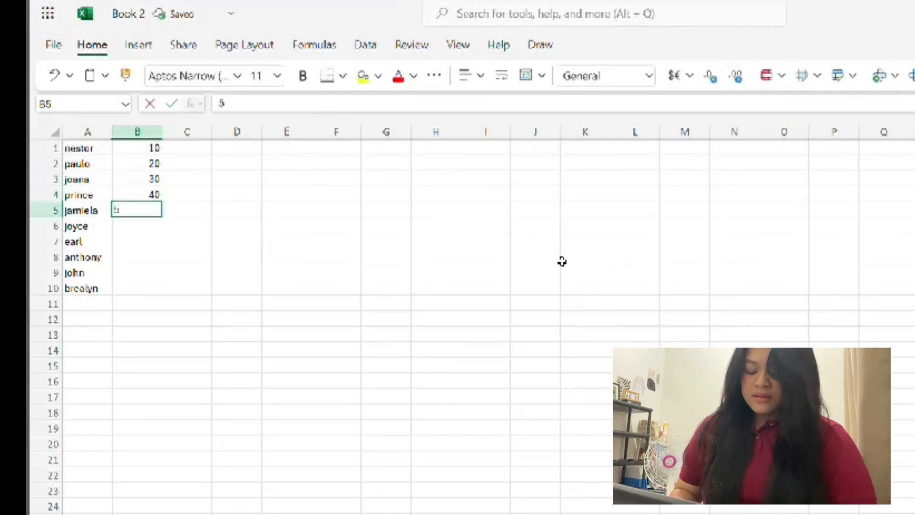
{"action": "type", "text": "0"}
{"action": "key", "text": "Return"}
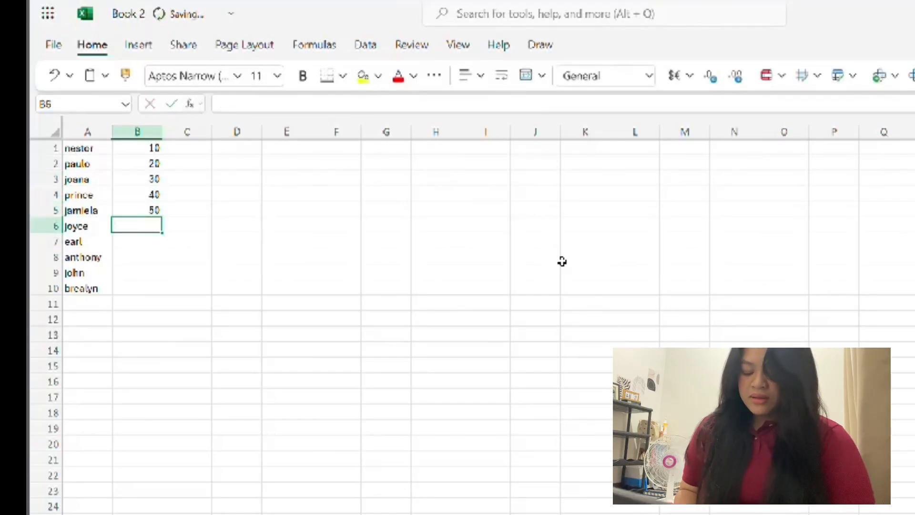
- Continue the number column with 60, 70, 80 and 90 in cells B6 through B9
{"action": "type", "text": "60"}
{"action": "key", "text": "Return"}
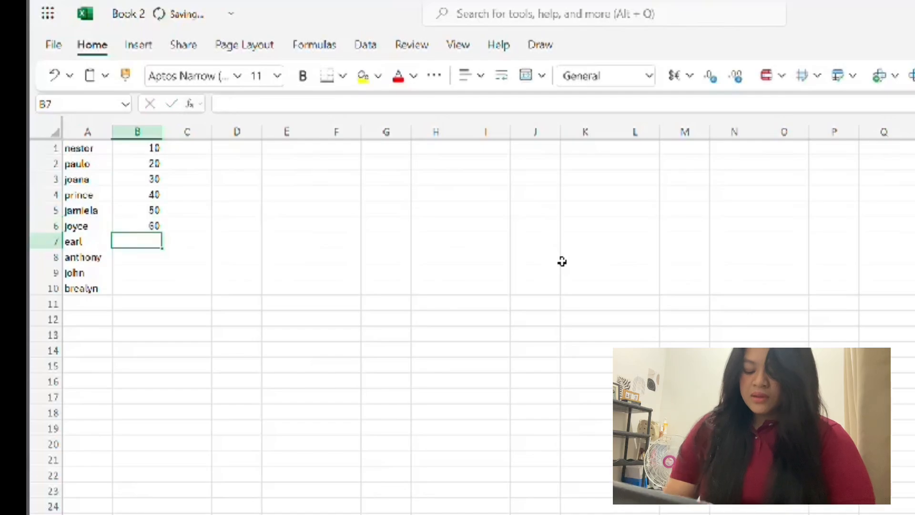
{"action": "type", "text": "70"}
{"action": "key", "text": "Return"}
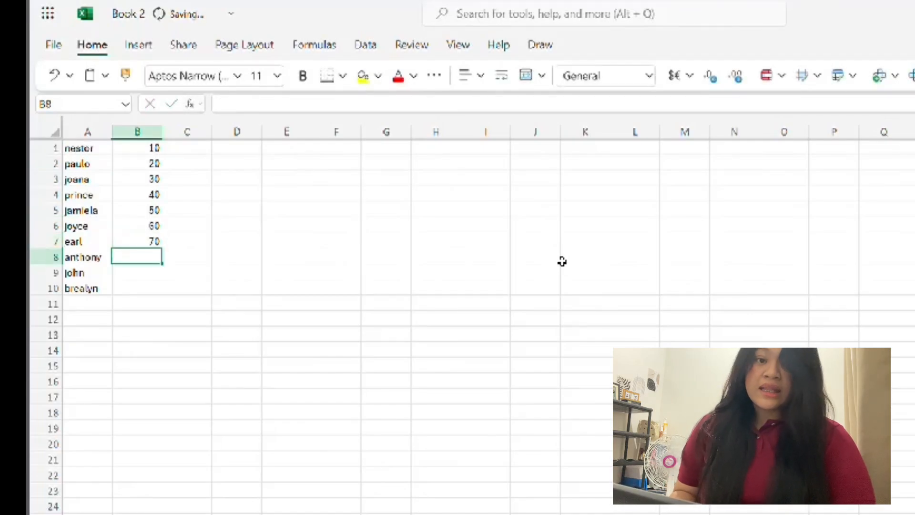
{"action": "type", "text": "80"}
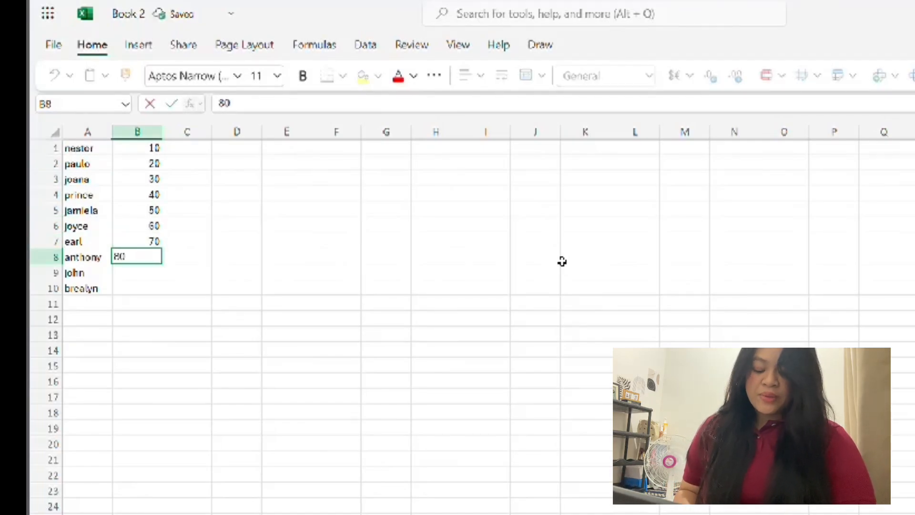
{"action": "key", "text": "Return"}
{"action": "type", "text": "90"}
{"action": "key", "text": "Return"}
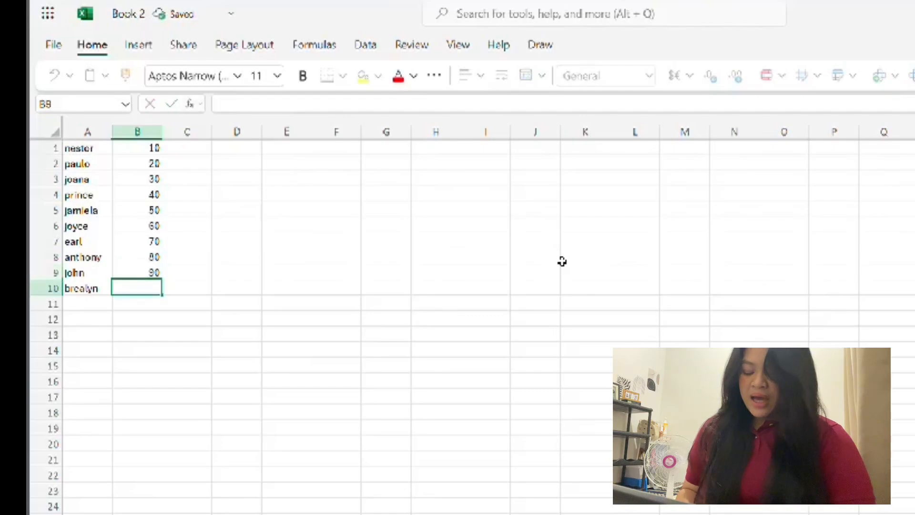
- Enter the value 100 in cell B10, beside the last name in the list
{"action": "type", "text": "10"}
{"action": "key", "text": "Return"}
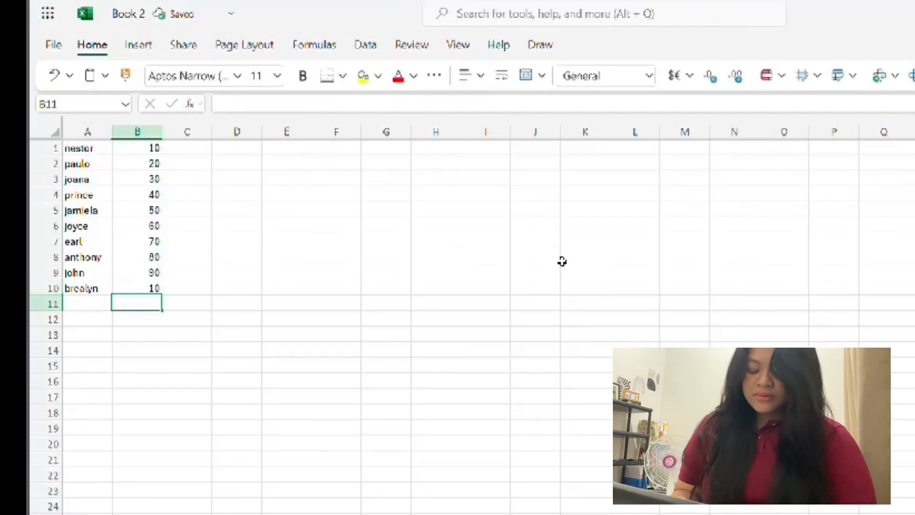
{"action": "left_click", "coordinate": [149, 290]}
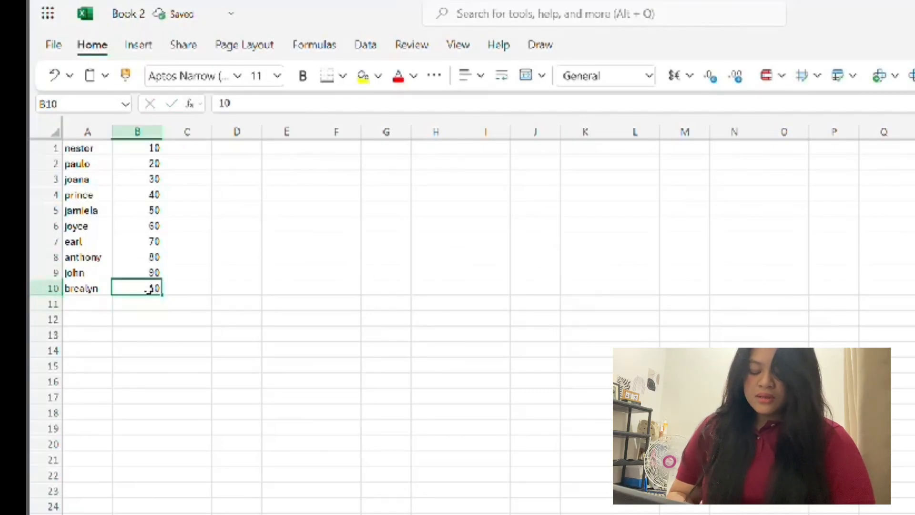
{"action": "left_click", "coordinate": [270, 104]}
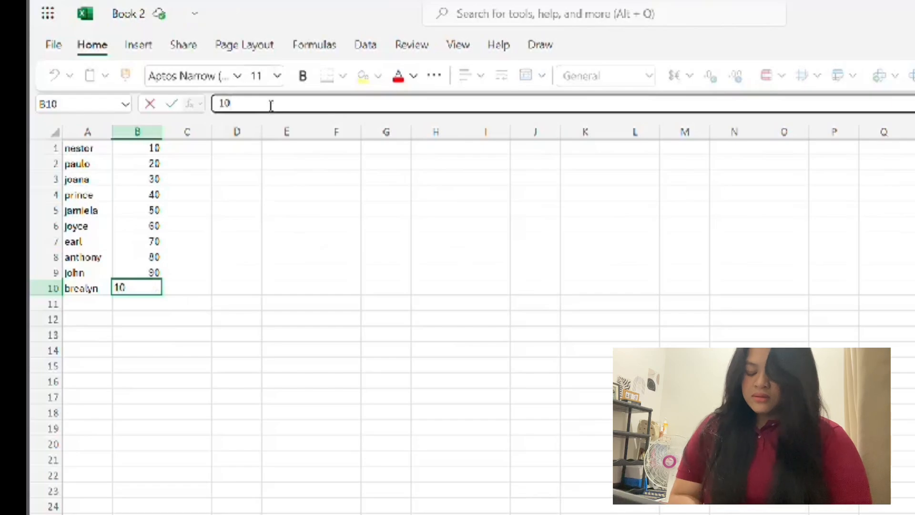
{"action": "type", "text": "0"}
{"action": "key", "text": "Return"}
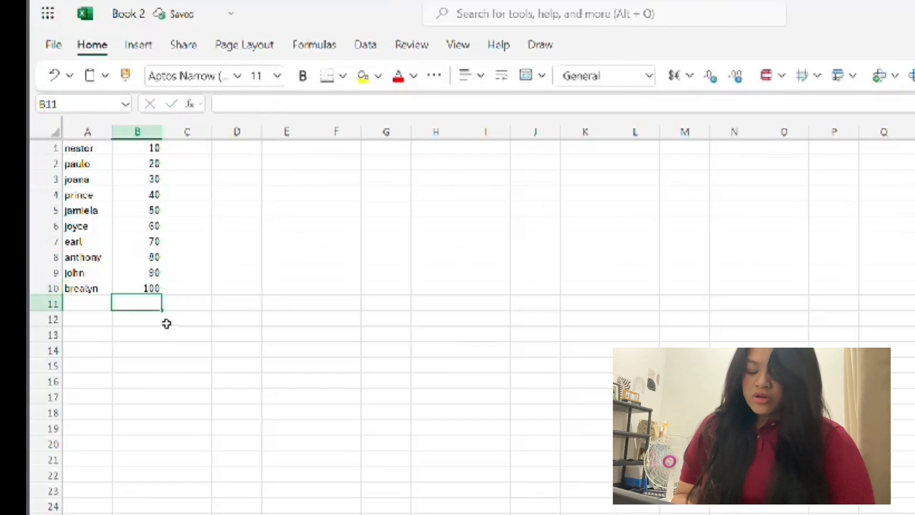
- Enter the labels "addition" in cell C12 and "subtraction" in cell C13, below the data
{"action": "left_click", "coordinate": [167, 322]}
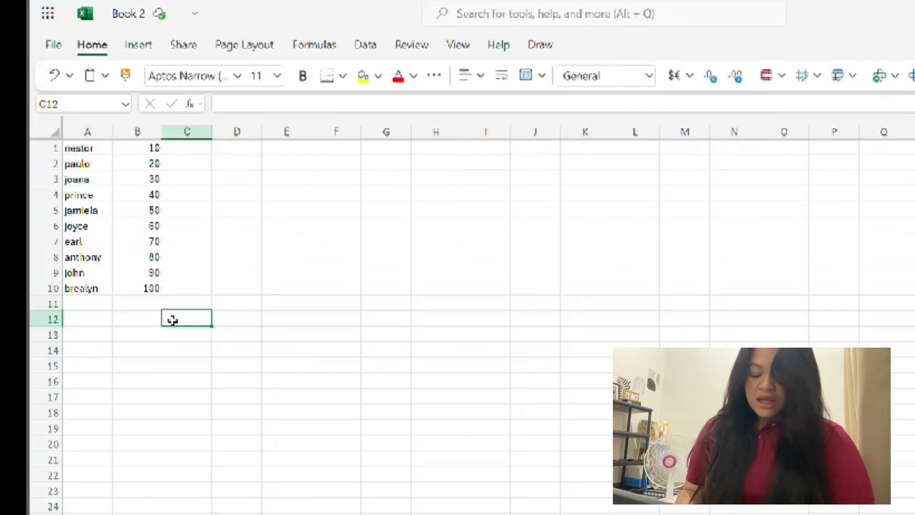
{"action": "type", "text": "add"}
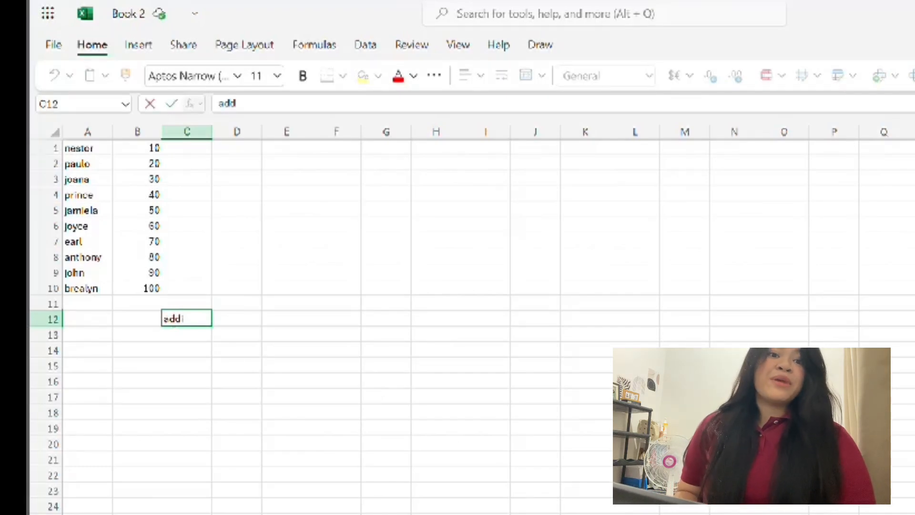
{"action": "type", "text": "ition"}
{"action": "key", "text": "Return"}
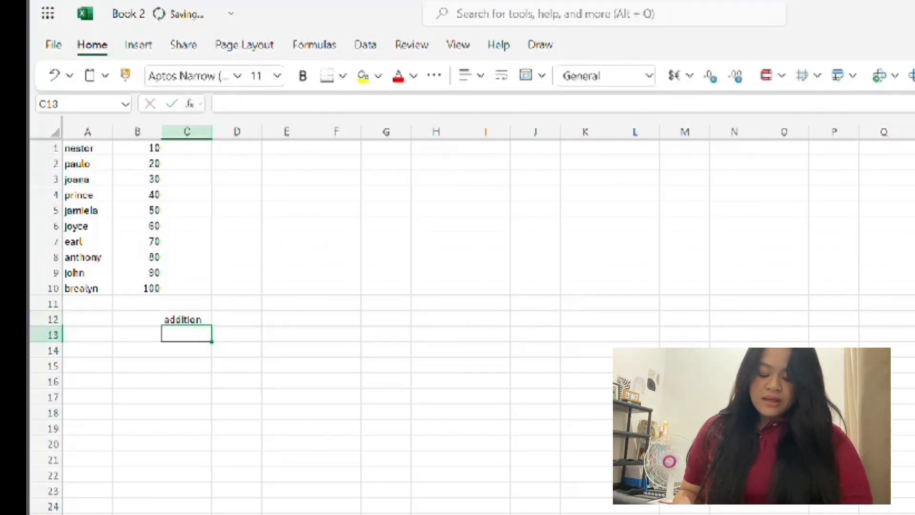
{"action": "type", "text": "sub"}
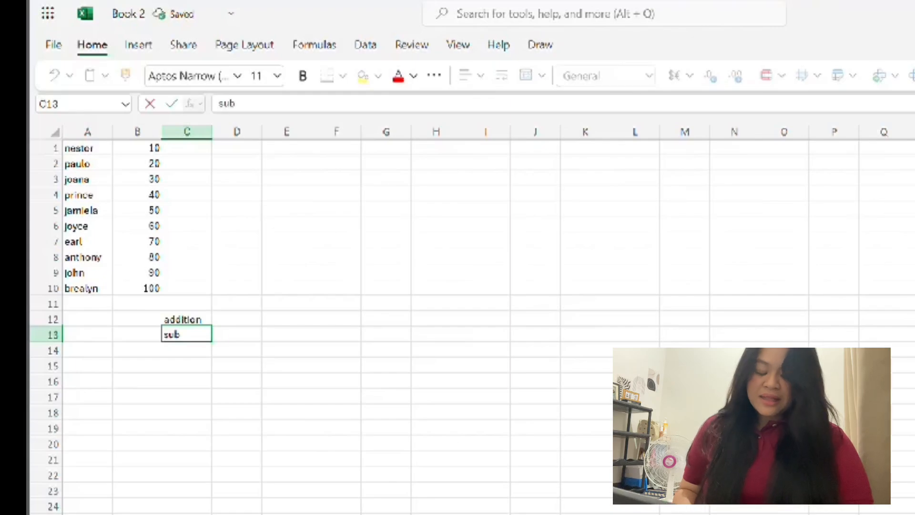
{"action": "type", "text": "tra"}
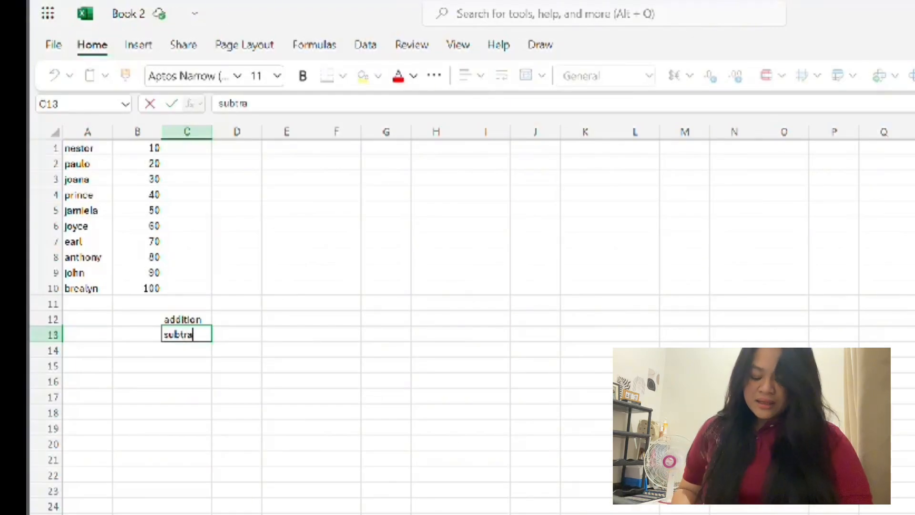
{"action": "type", "text": "ctiom"}
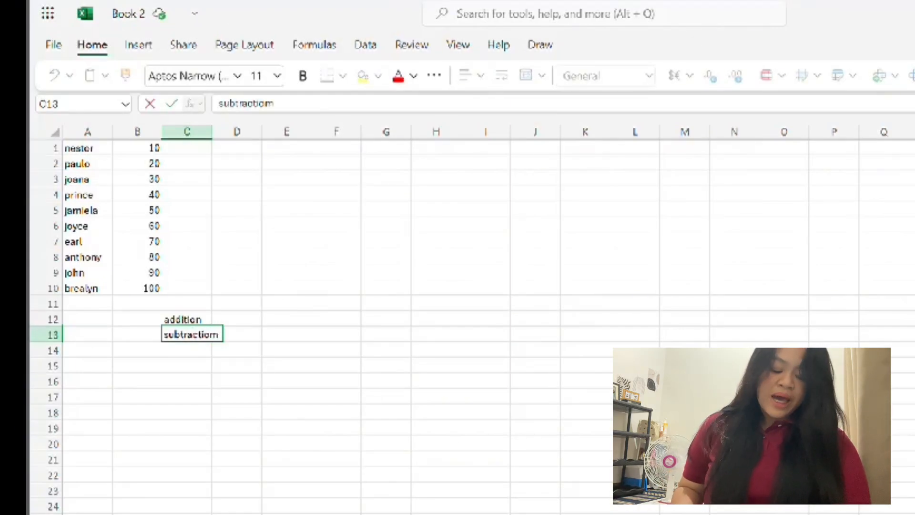
{"action": "key", "text": "BackSpace"}
{"action": "type", "text": "n"}
{"action": "key", "text": "Return"}
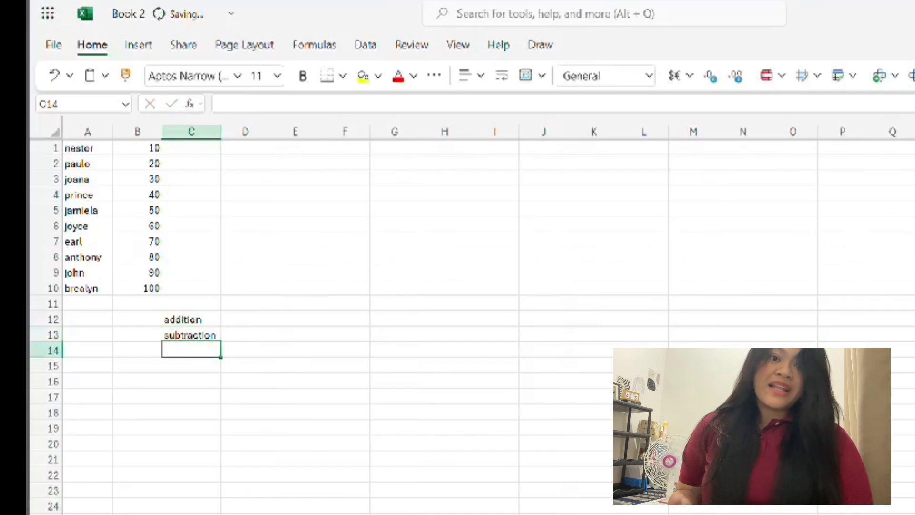
- Add the labels "multiplication" in cell C14 and "division" in cell C15
{"action": "type", "text": "mult"}
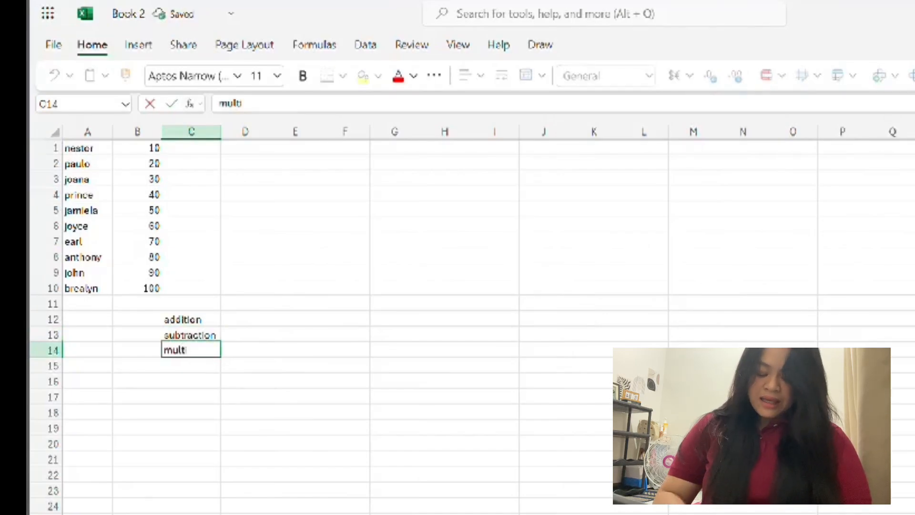
{"action": "type", "text": "iplicatio"}
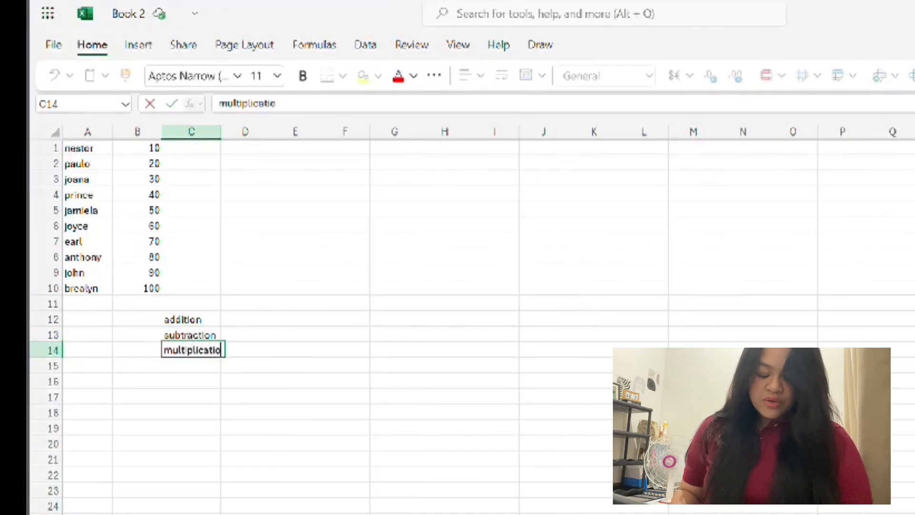
{"action": "type", "text": "n"}
{"action": "key", "text": "Return"}
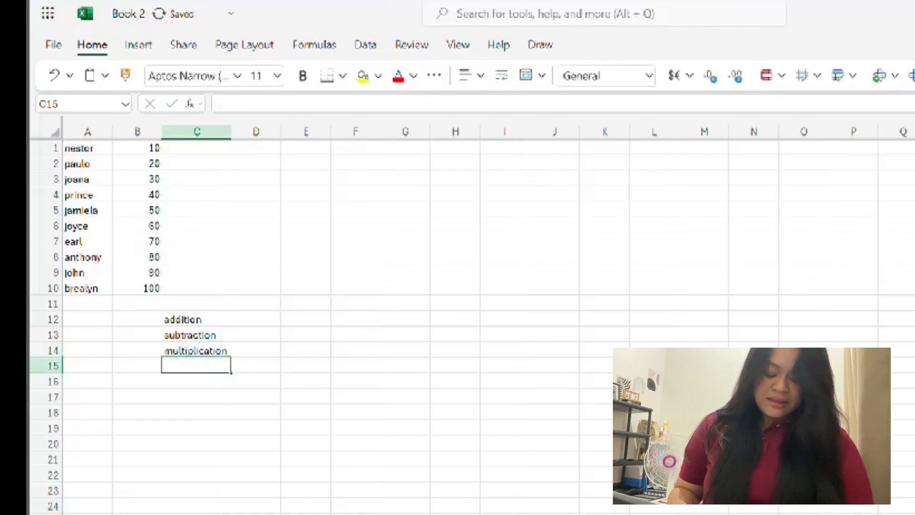
{"action": "type", "text": "division"}
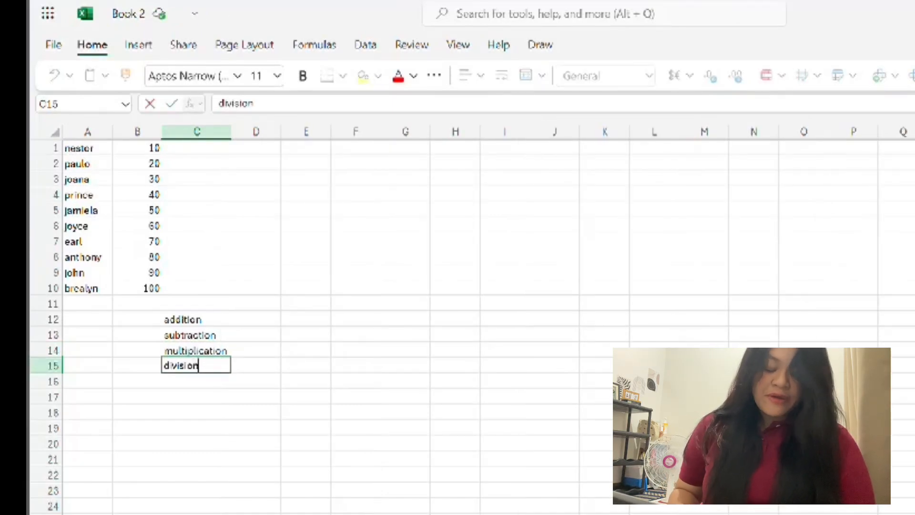
{"action": "key", "text": "Return"}
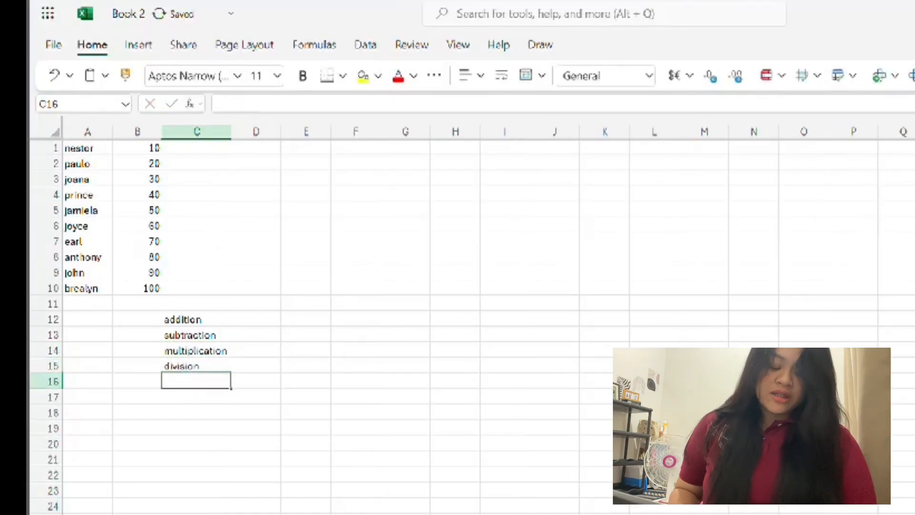
- Enter the formula =10+20+30+40+50+60+70+80+90+100 in cell B12, beside the "addition" label
{"action": "left_click", "coordinate": [149, 321]}
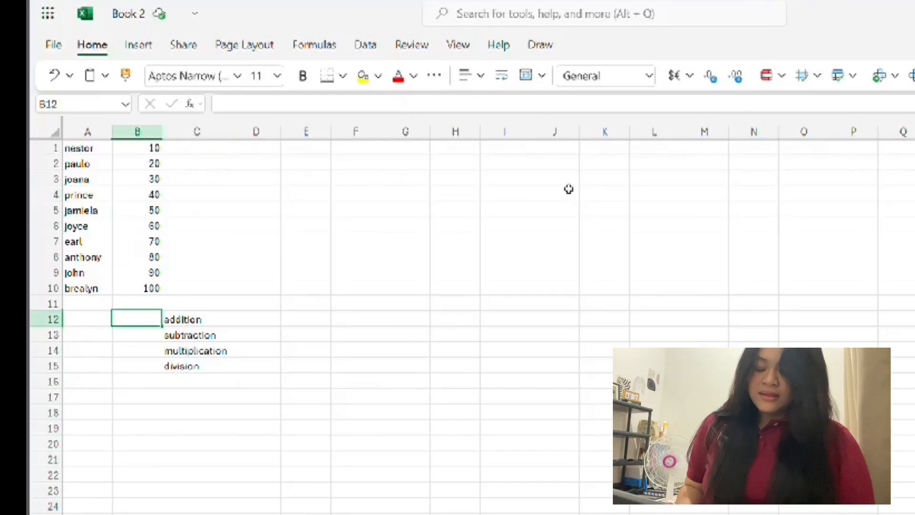
{"action": "type", "text": "="}
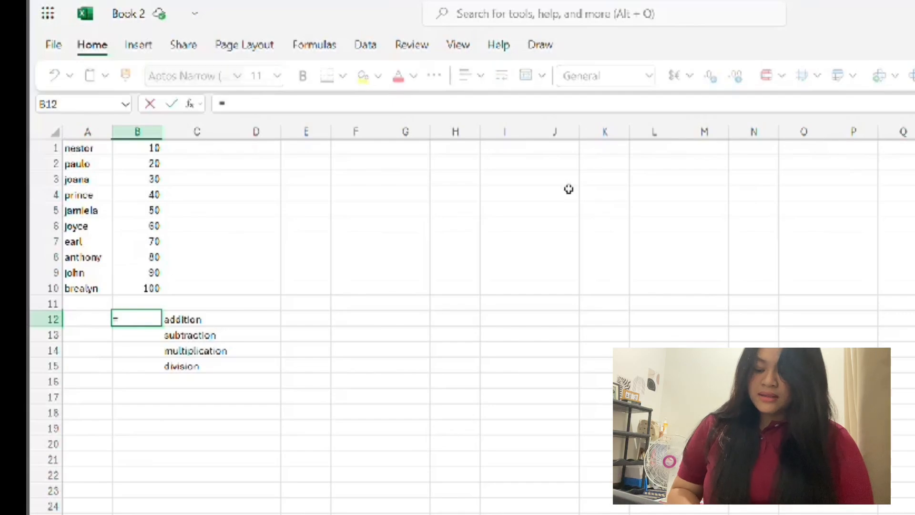
{"action": "type", "text": "10"}
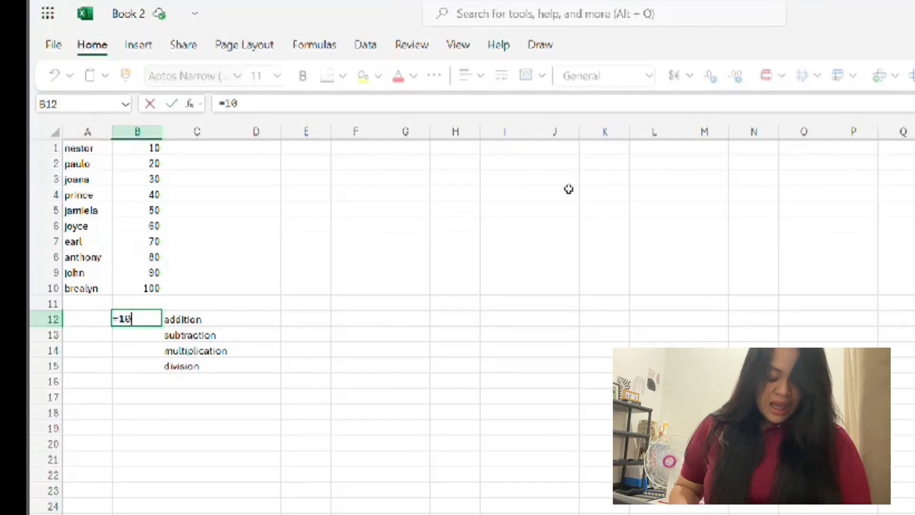
{"action": "type", "text": "+20"}
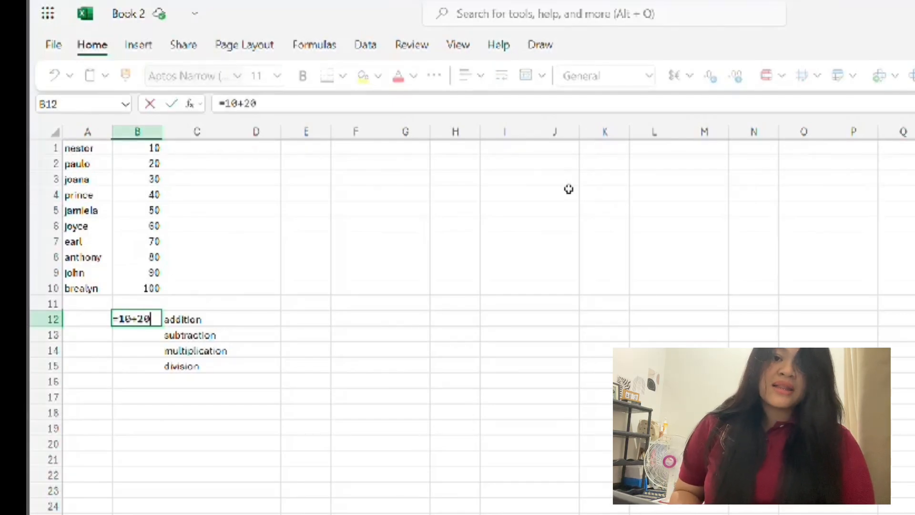
{"action": "type", "text": "+30+"}
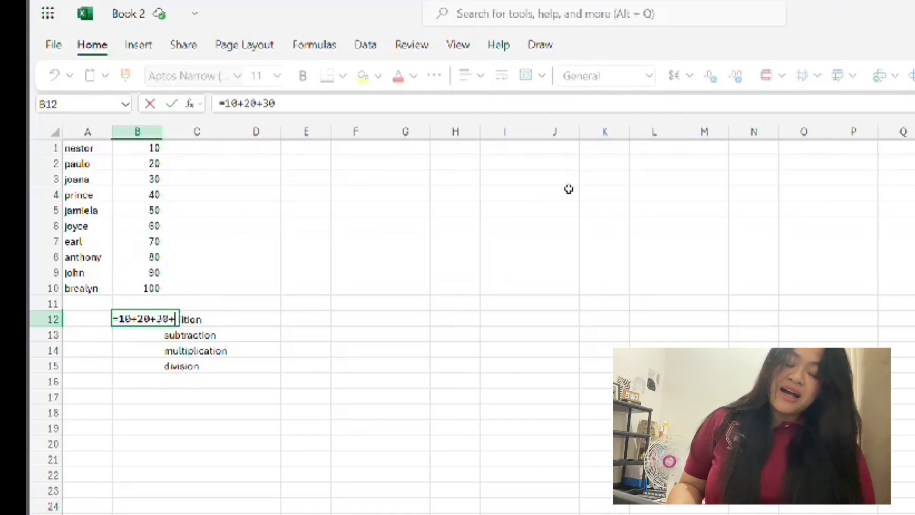
{"action": "type", "text": "40+5"}
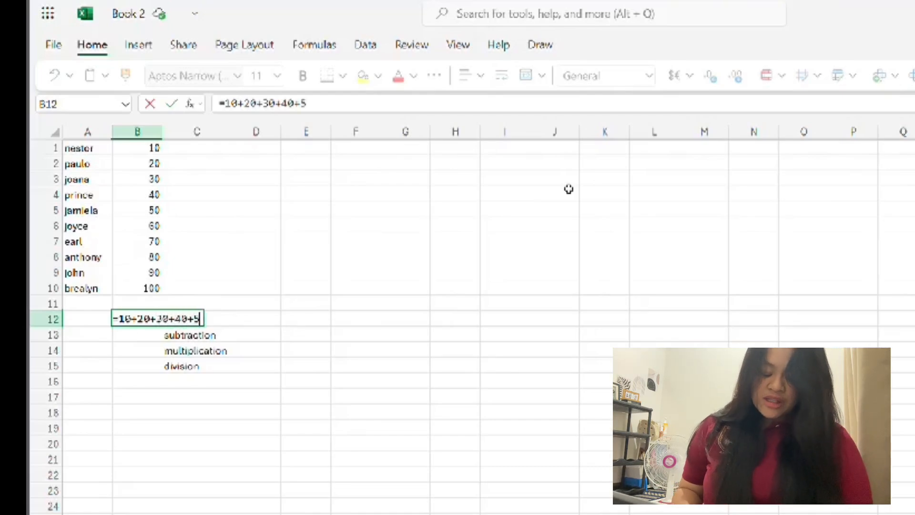
{"action": "type", "text": "0+60"}
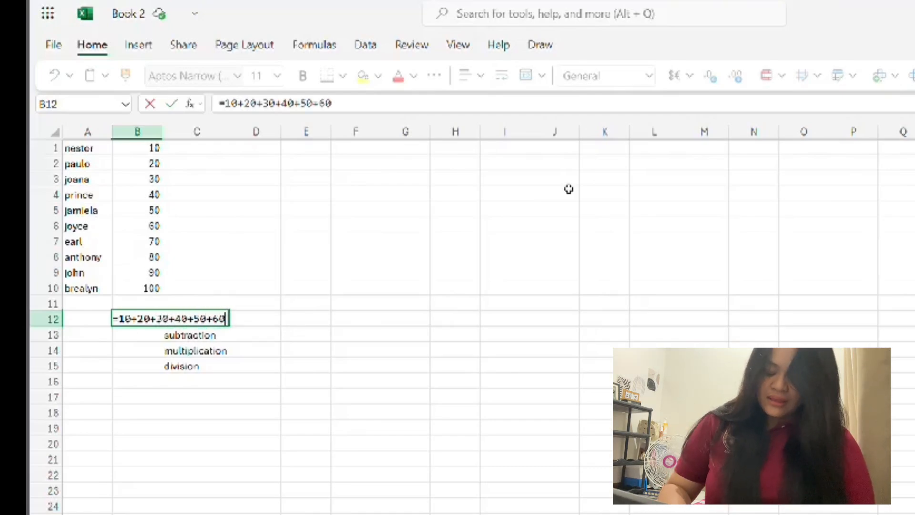
{"action": "type", "text": "+70+"}
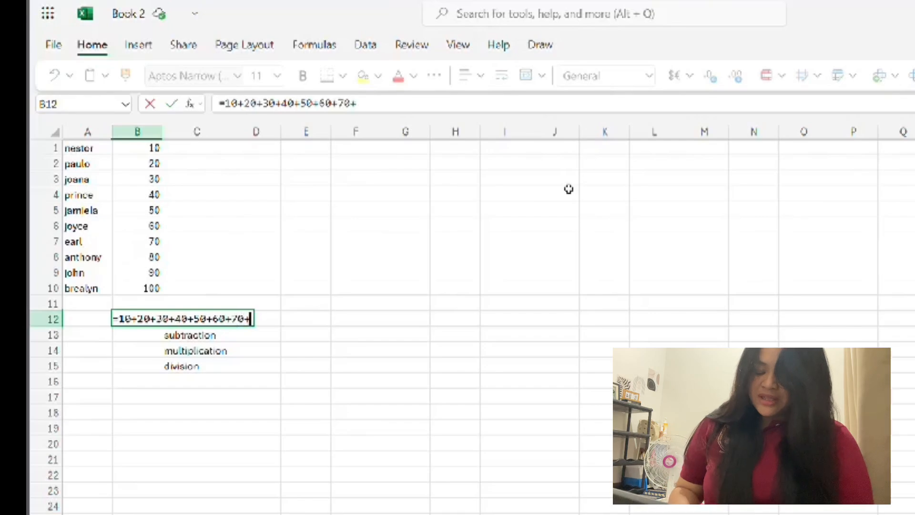
{"action": "type", "text": "80+9"}
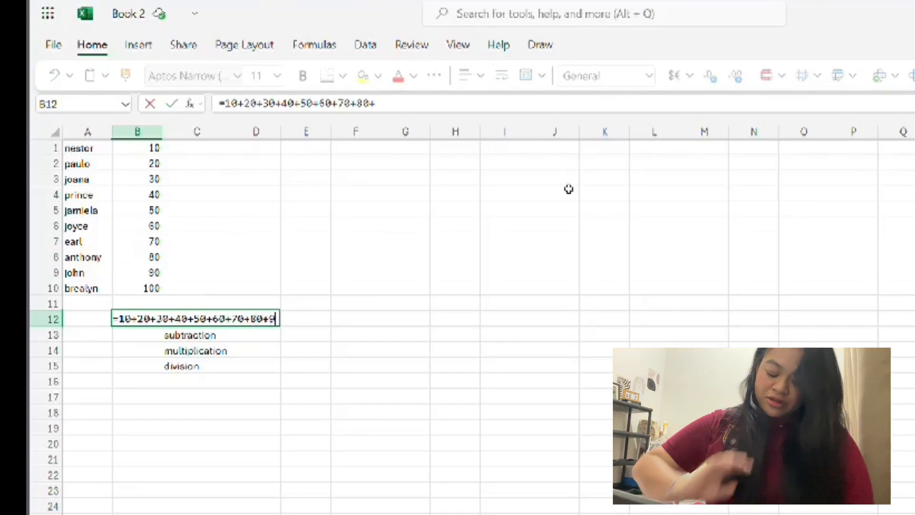
{"action": "type", "text": "0+100"}
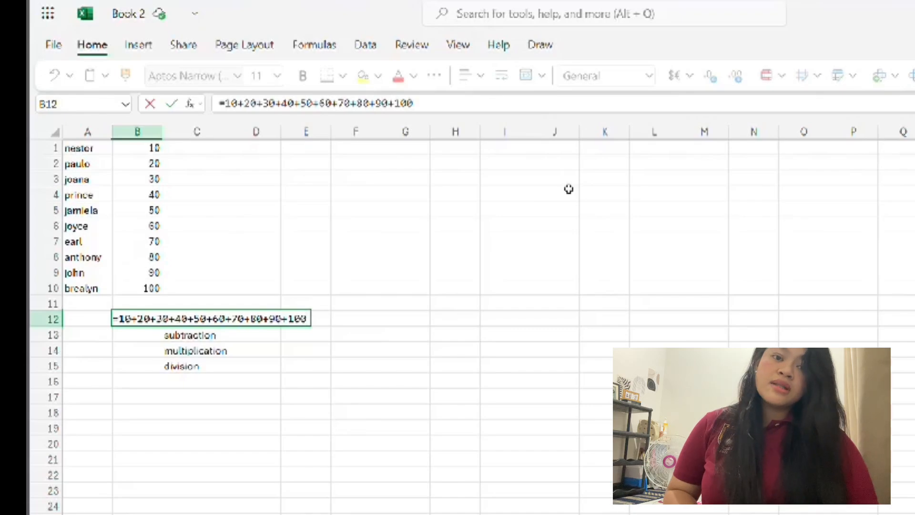
{"action": "key", "text": "Return"}
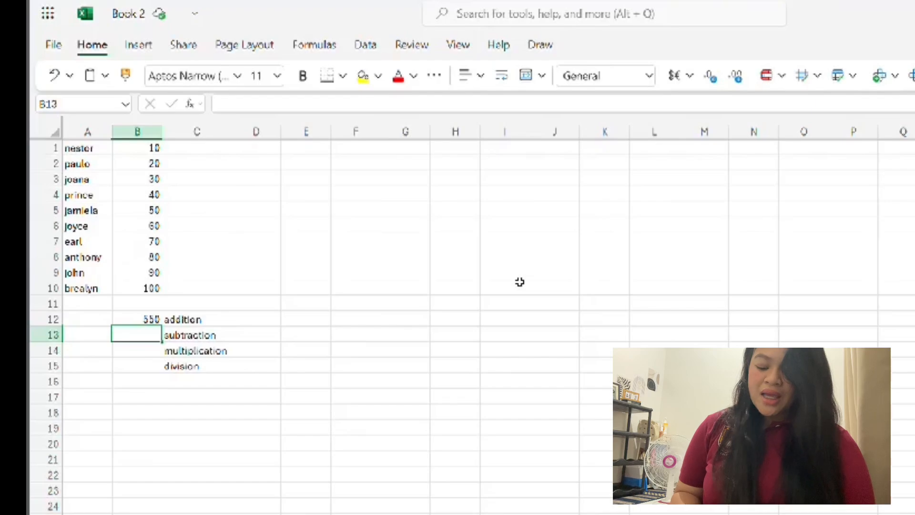
{"action": "type", "text": "=10"}
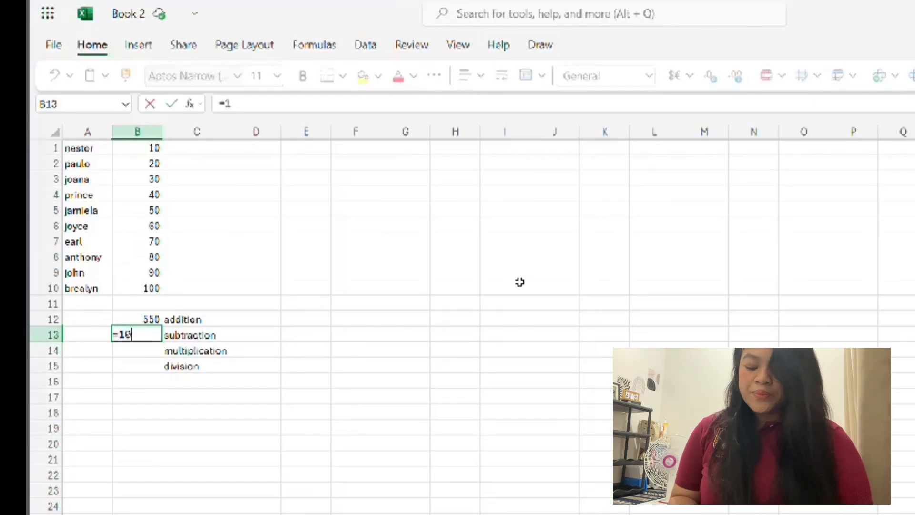
{"action": "type", "text": "-20"}
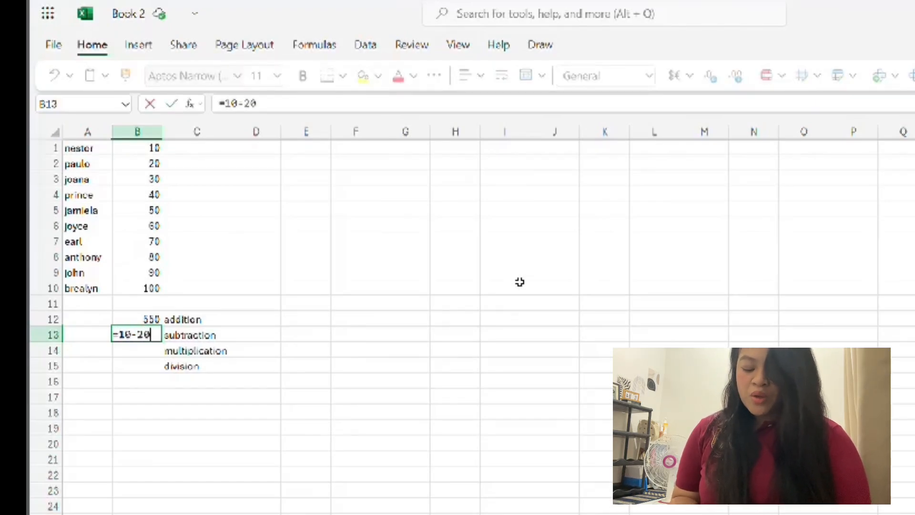
{"action": "type", "text": "-30-"}
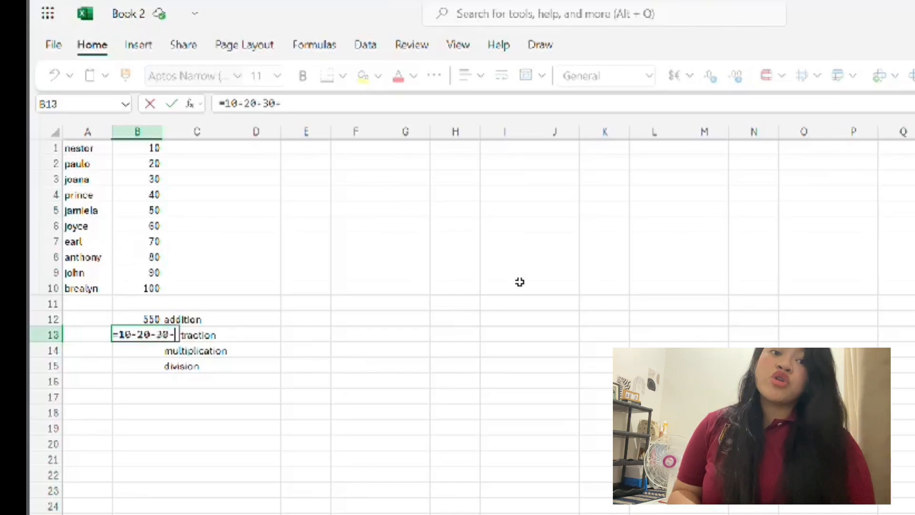
{"action": "type", "text": "40-5"}
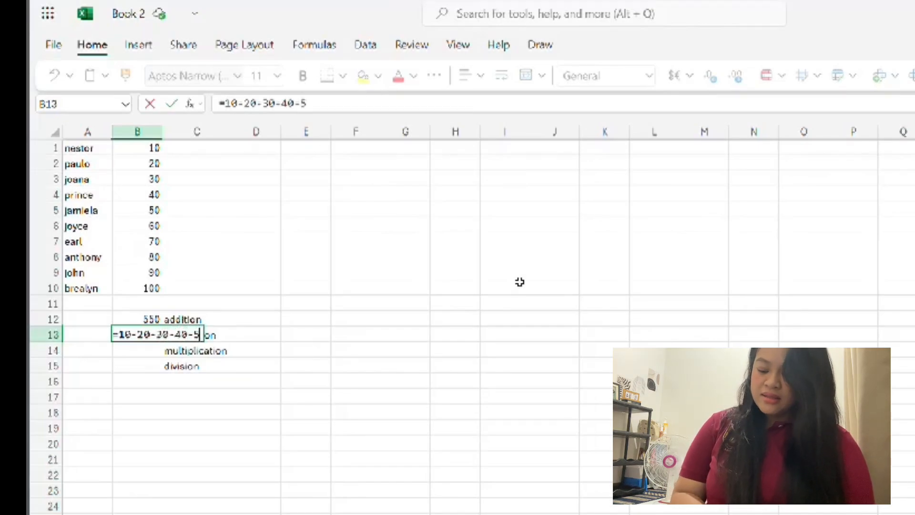
{"action": "type", "text": "0-"}
{"action": "type", "text": "6"}
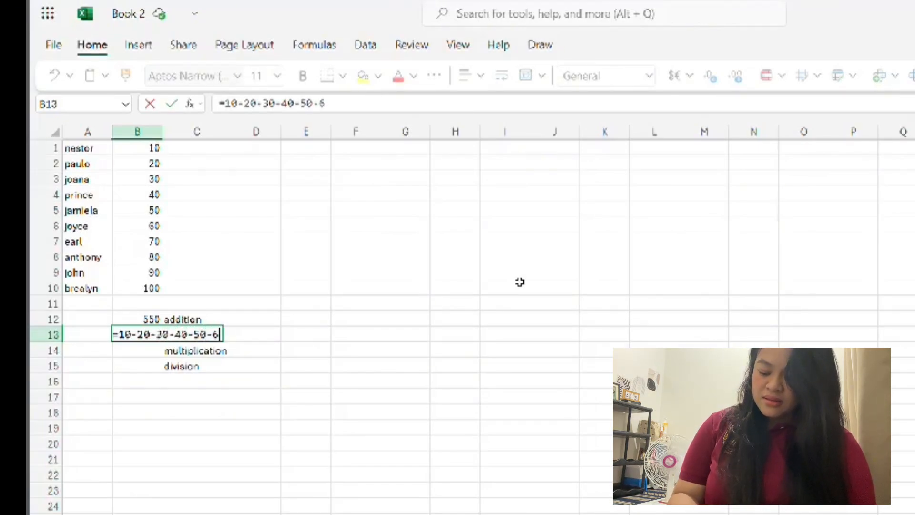
{"action": "type", "text": "0-70"}
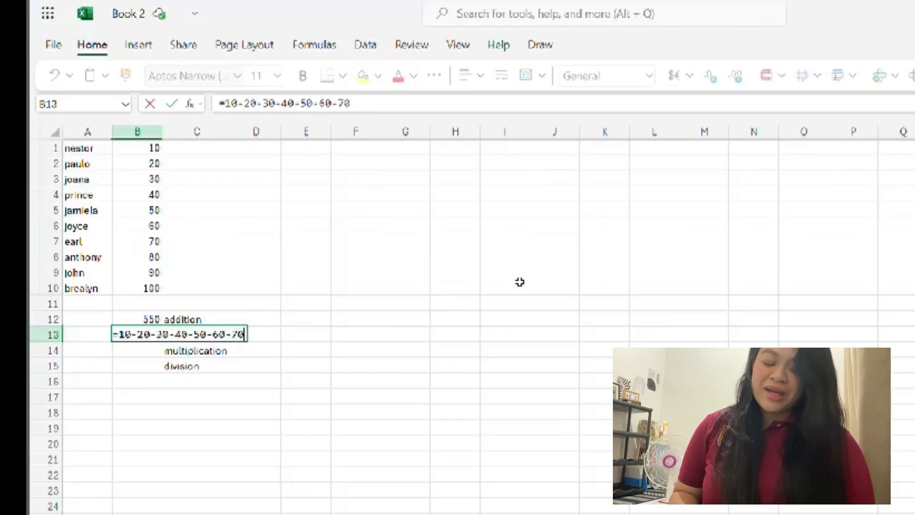
{"action": "type", "text": "-80-"}
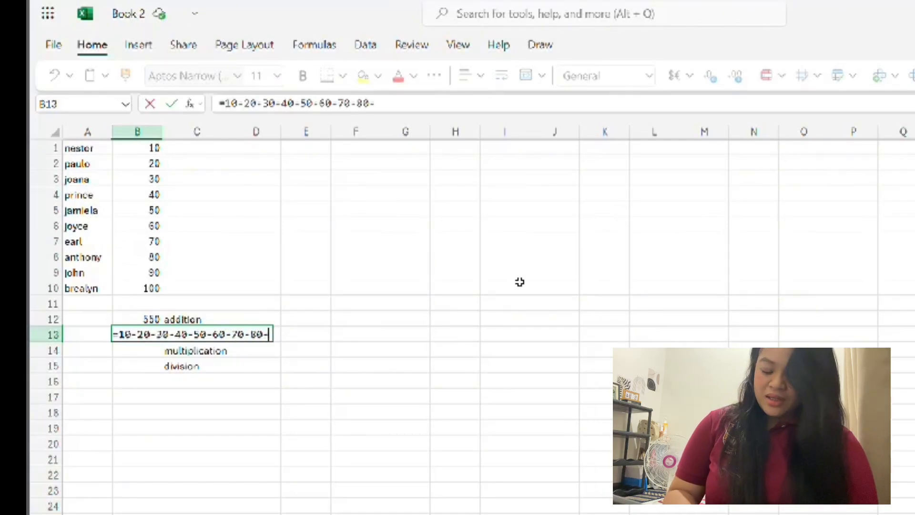
{"action": "type", "text": "90-100"}
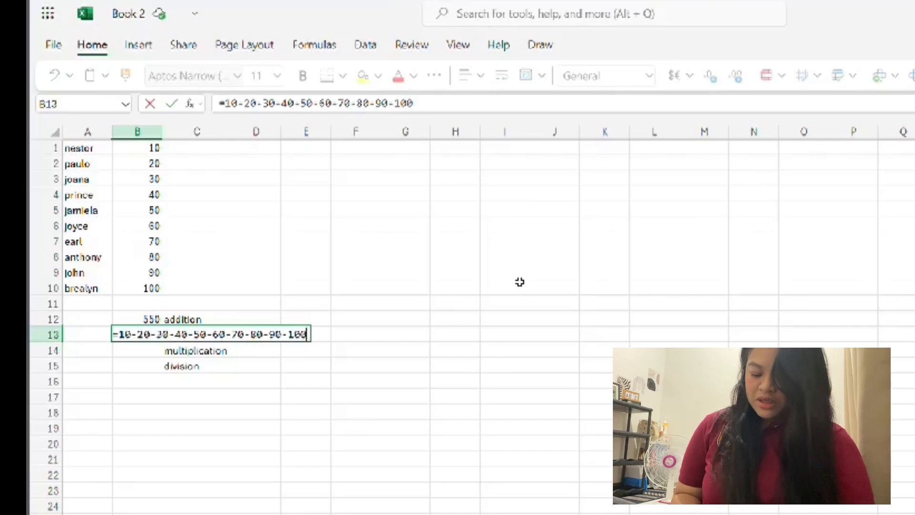
{"action": "key", "text": "Return"}
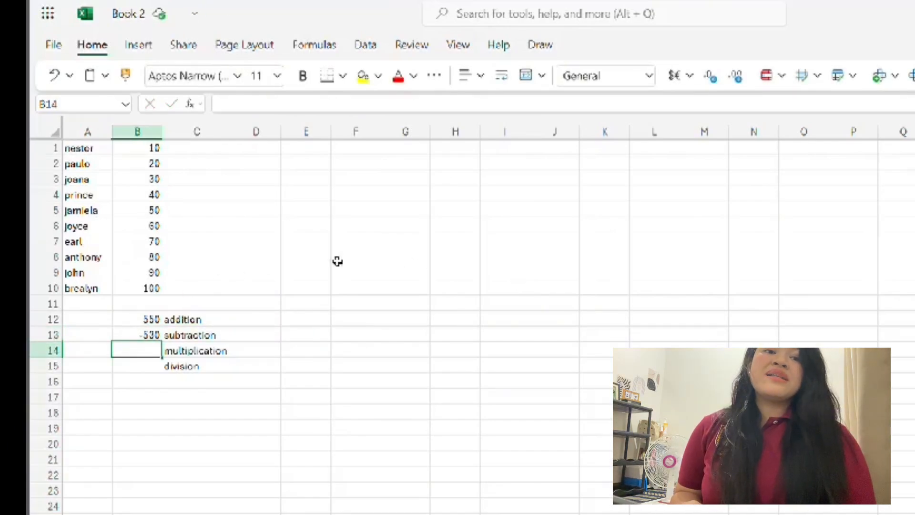
- Enter the formula =10*20*30*40*50*60*70*80*90*100 in cell B14, beside the "multiplication" label
{"action": "type", "text": "="}
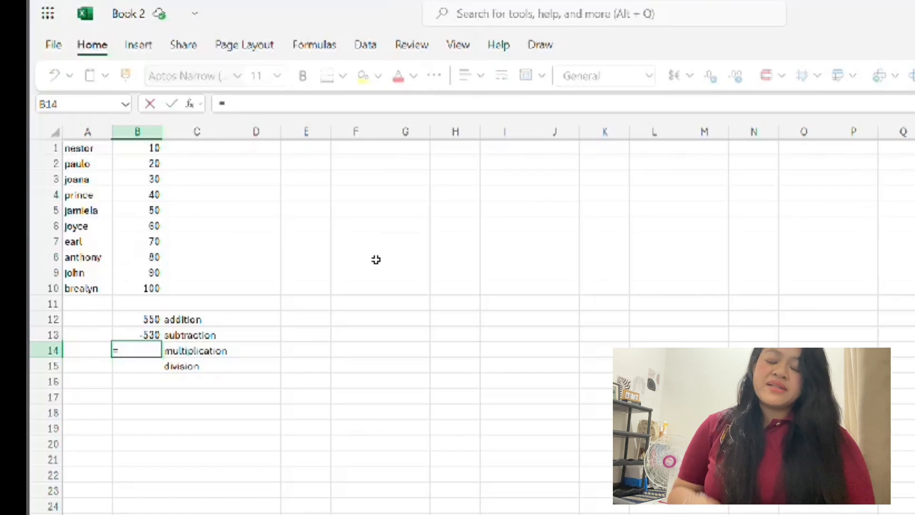
{"action": "type", "text": "10"}
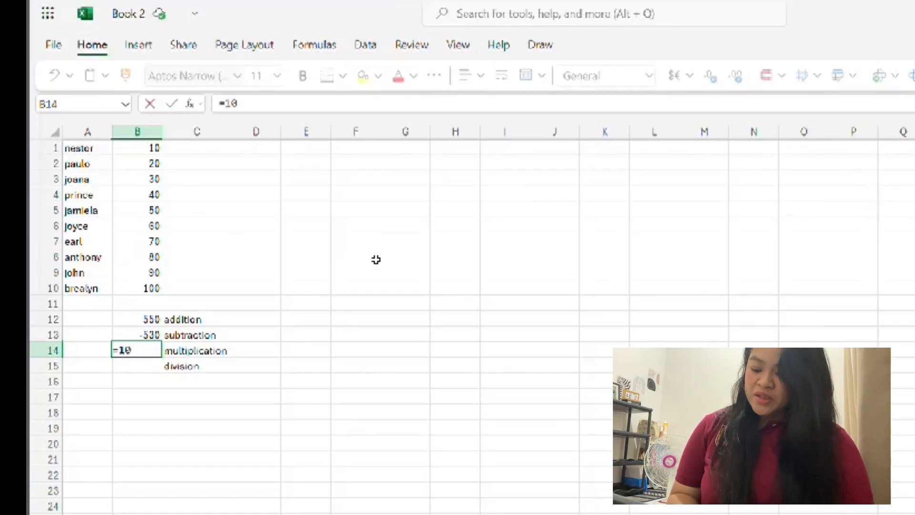
{"action": "type", "text": "*20"}
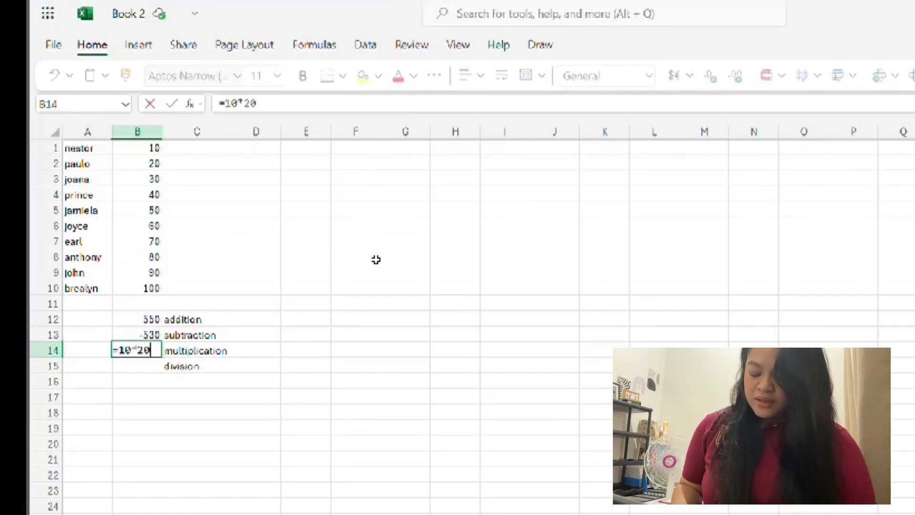
{"action": "type", "text": "*30"}
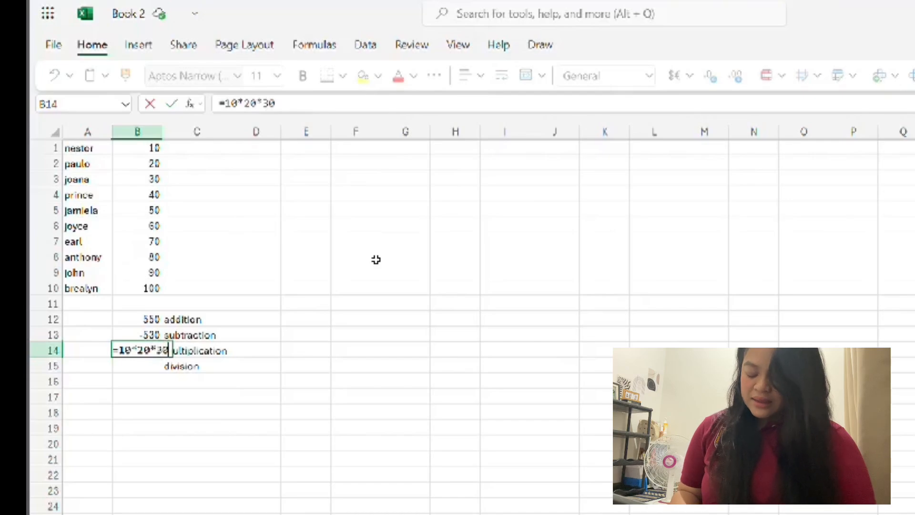
{"action": "type", "text": "*40"}
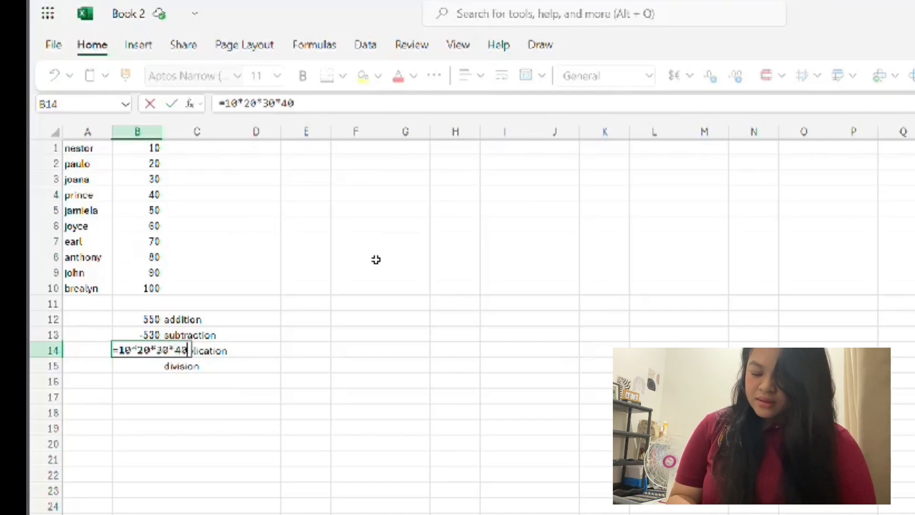
{"action": "type", "text": "*50"}
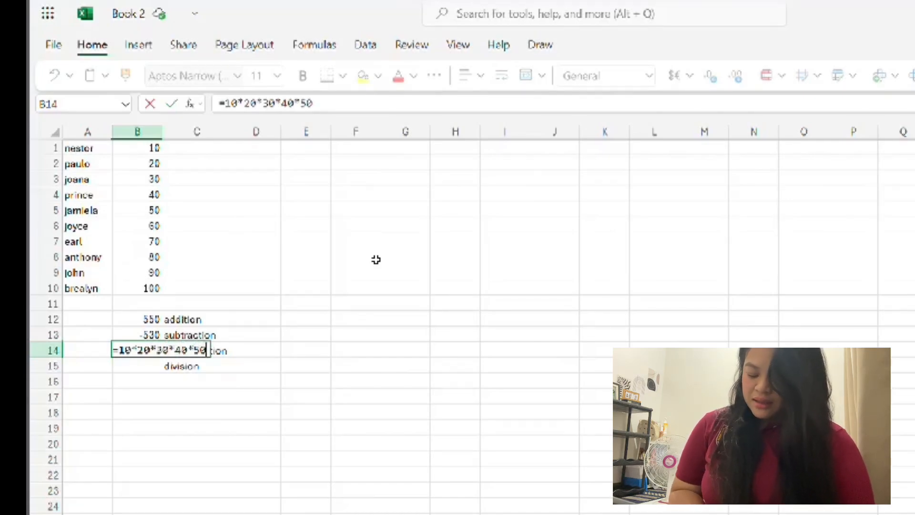
{"action": "type", "text": "*"}
{"action": "type", "text": "6"}
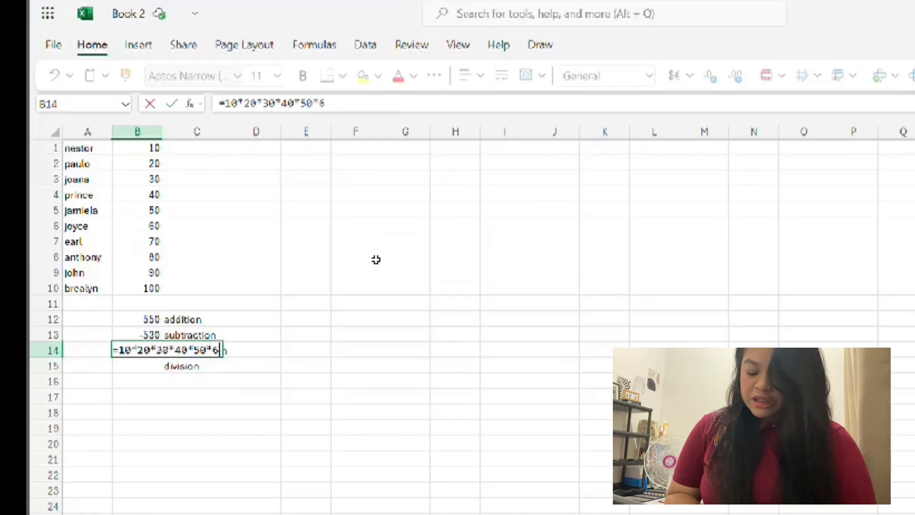
{"action": "type", "text": "0*70"}
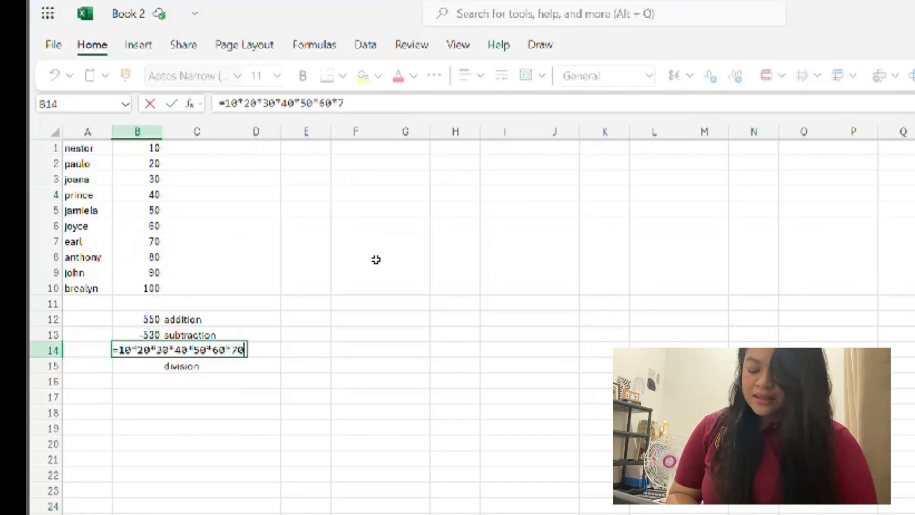
{"action": "type", "text": "*80"}
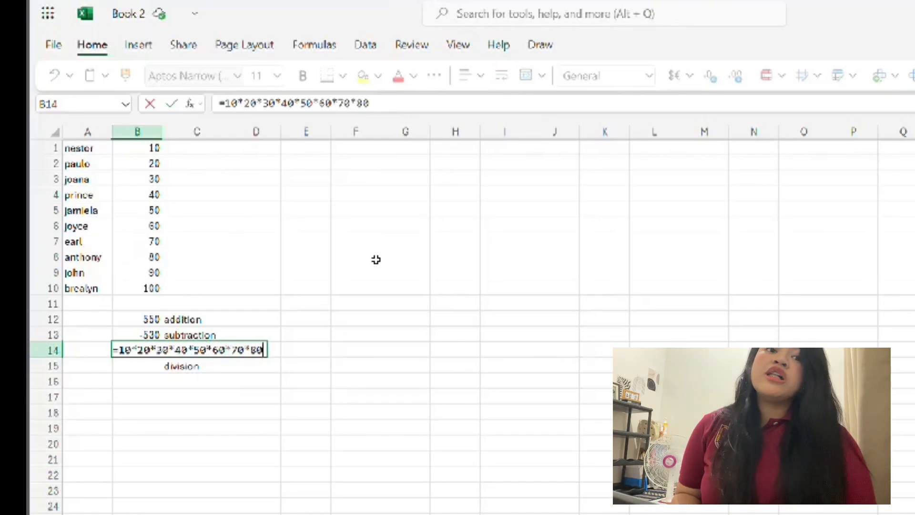
{"action": "type", "text": "*90"}
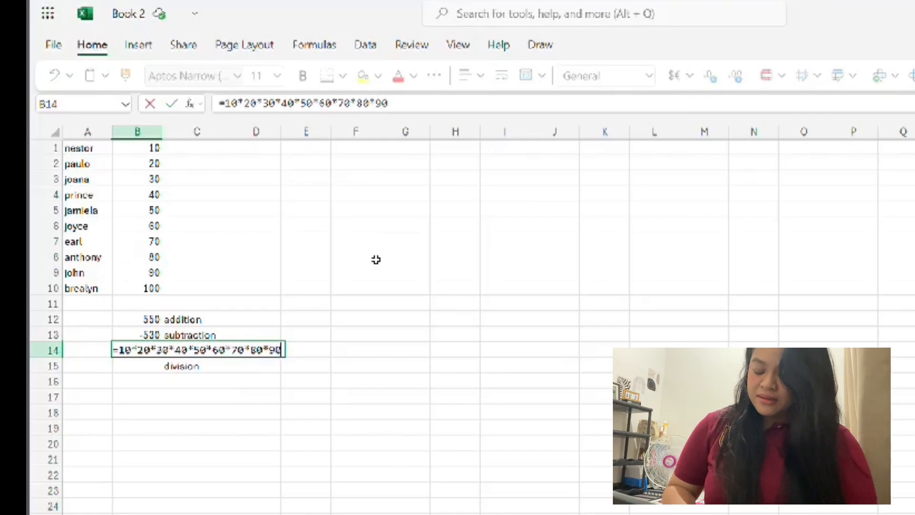
{"action": "type", "text": "*100"}
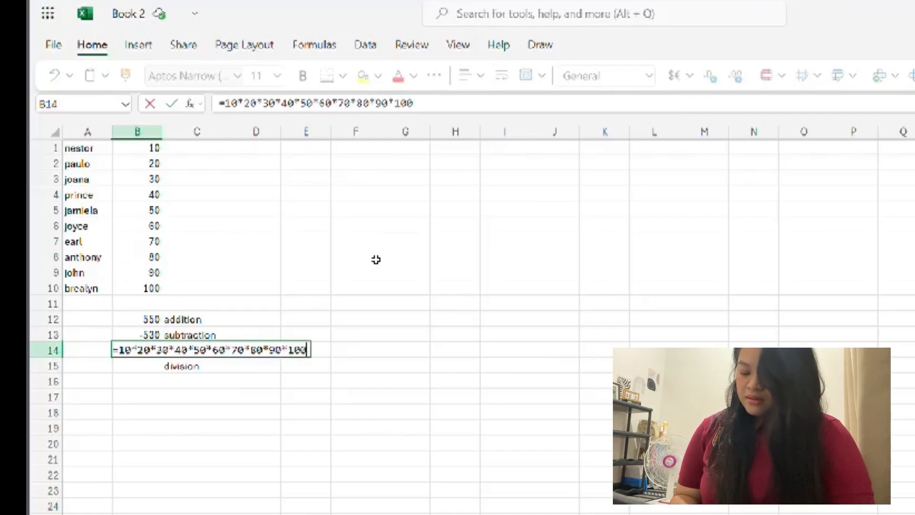
{"action": "key", "text": "Return"}
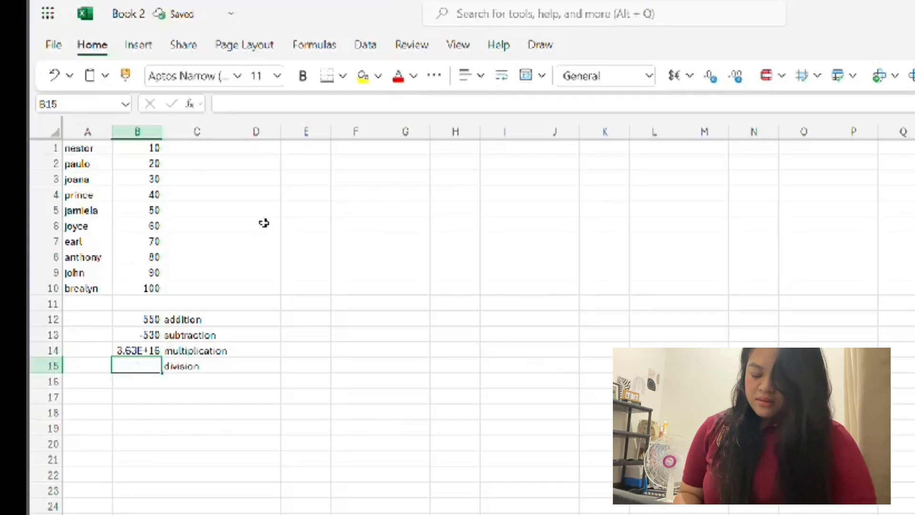
- Enter the formula =10/20/30/40/50/60/70/80/90/100 in cell B15, beside the "division" label
{"action": "type", "text": "="}
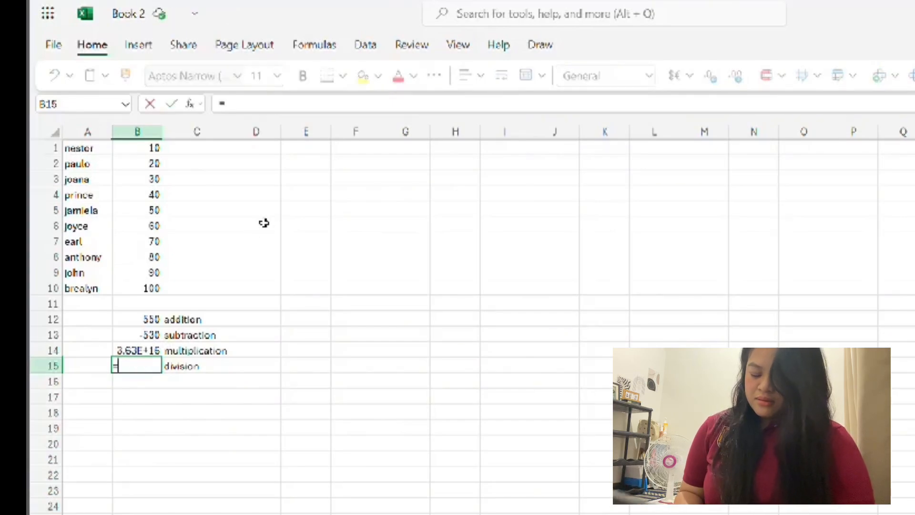
{"action": "type", "text": "10/"}
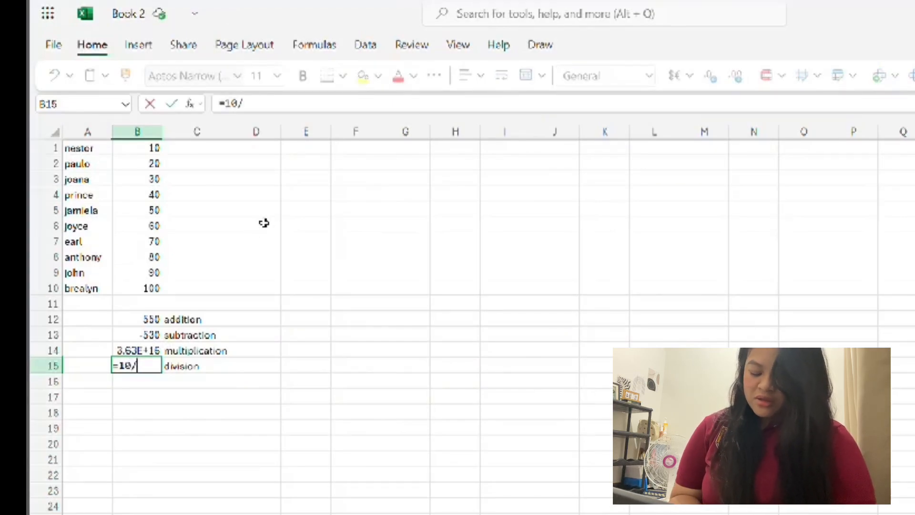
{"action": "type", "text": "20/30/"}
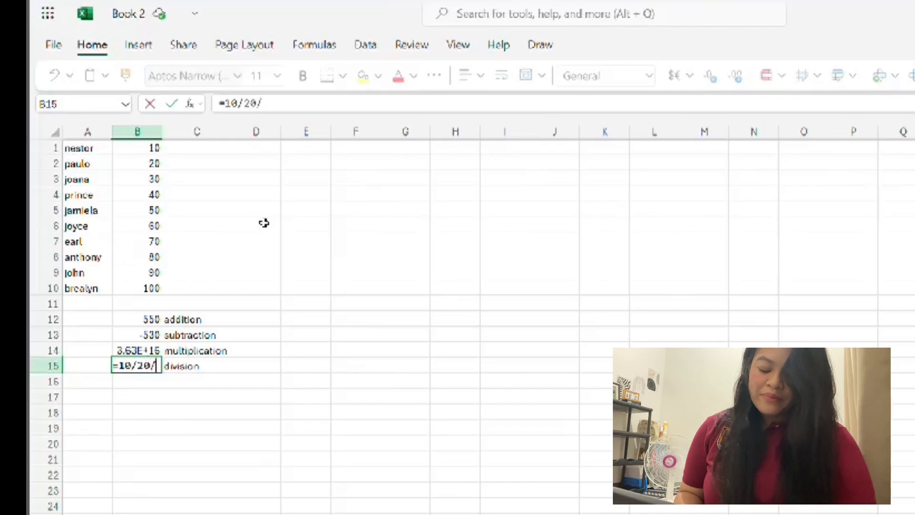
{"action": "type", "text": "4"}
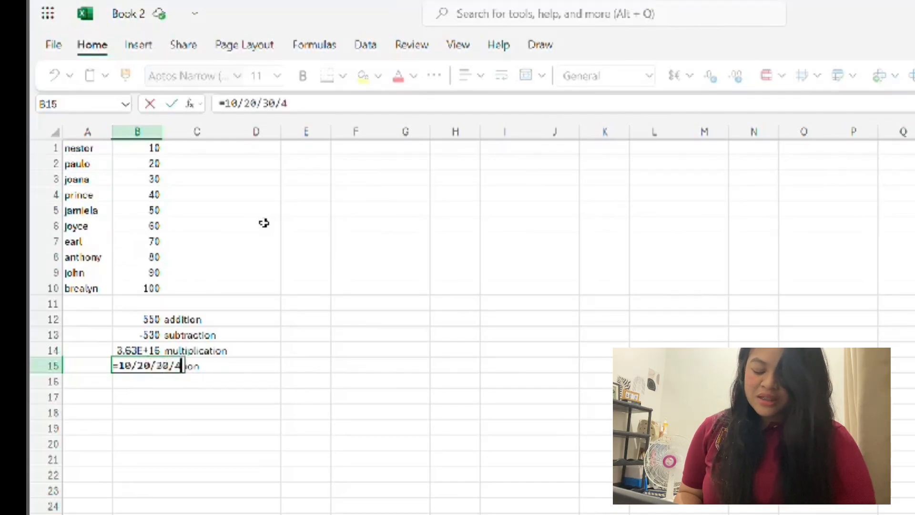
{"action": "type", "text": "0/50"}
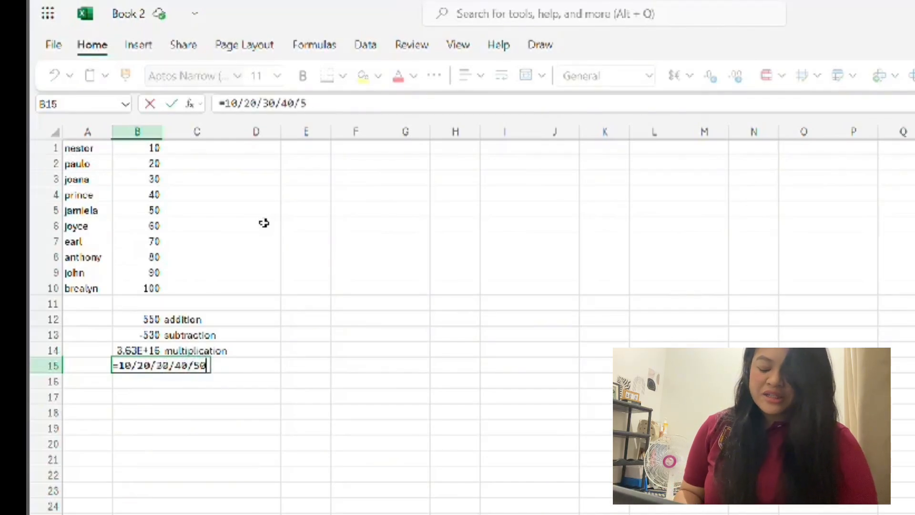
{"action": "type", "text": "/60"}
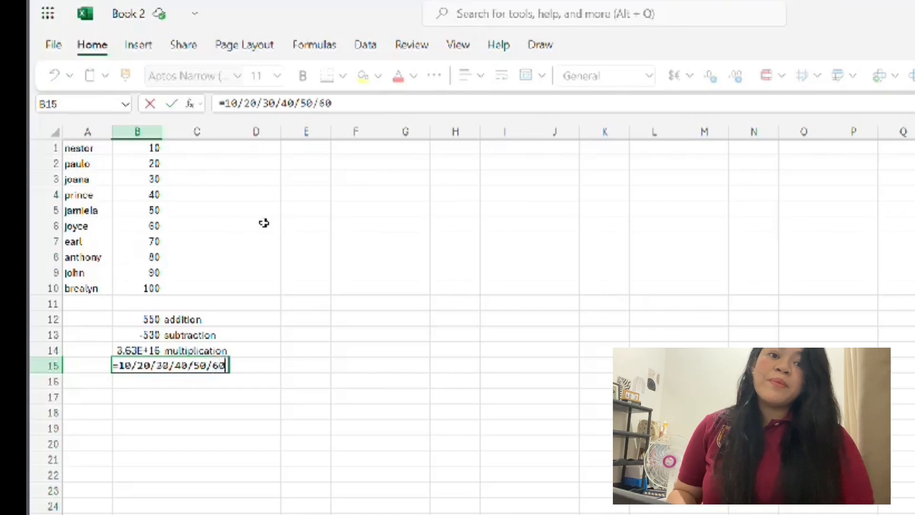
{"action": "type", "text": "/70"}
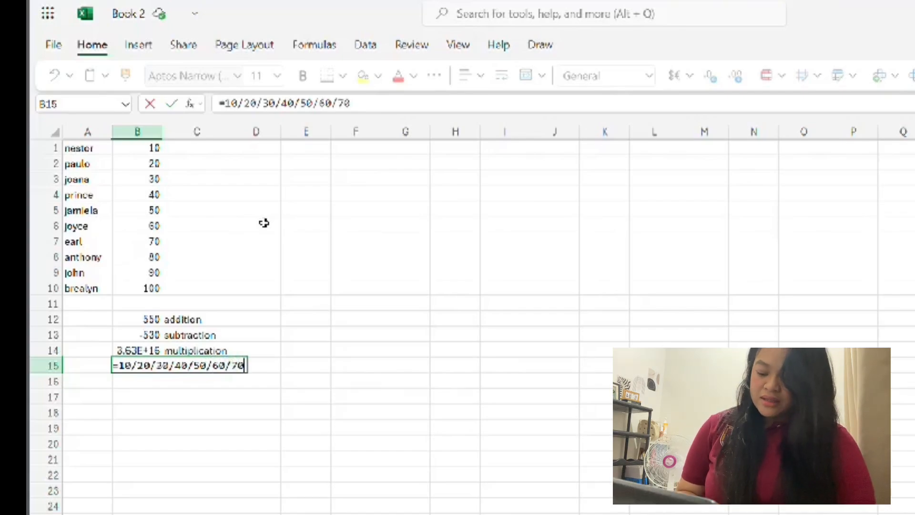
{"action": "type", "text": "/80"}
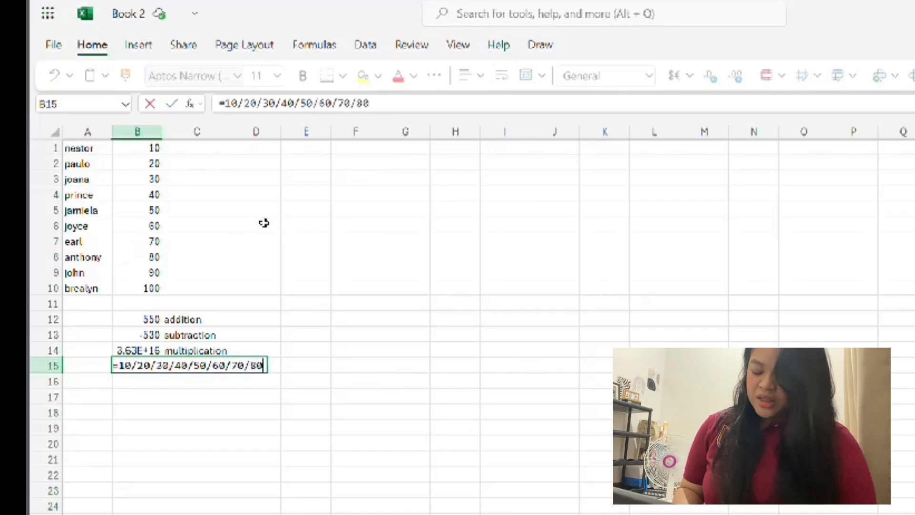
{"action": "type", "text": "/9"}
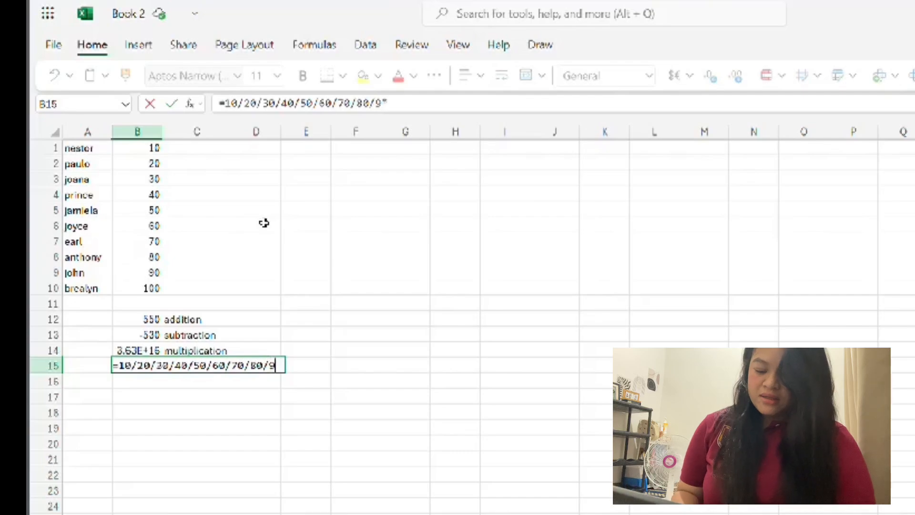
{"action": "type", "text": "0/100"}
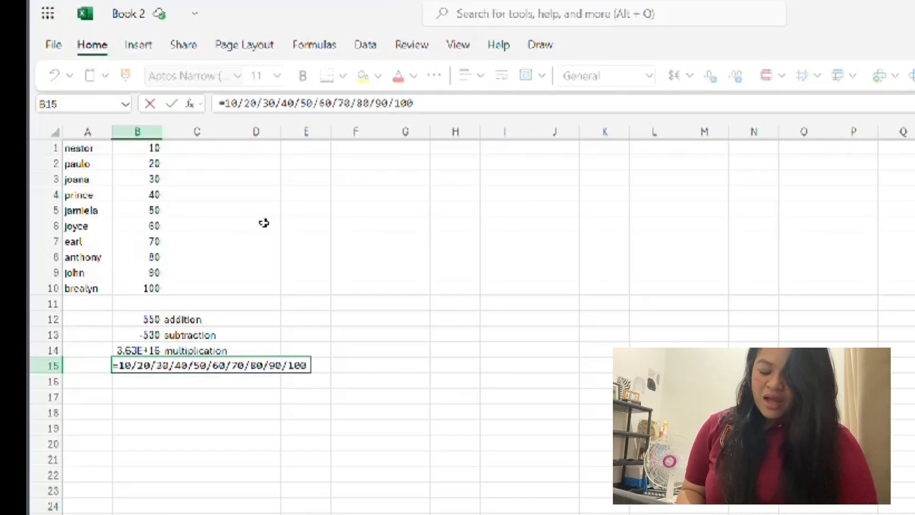
{"action": "key", "text": "Return"}
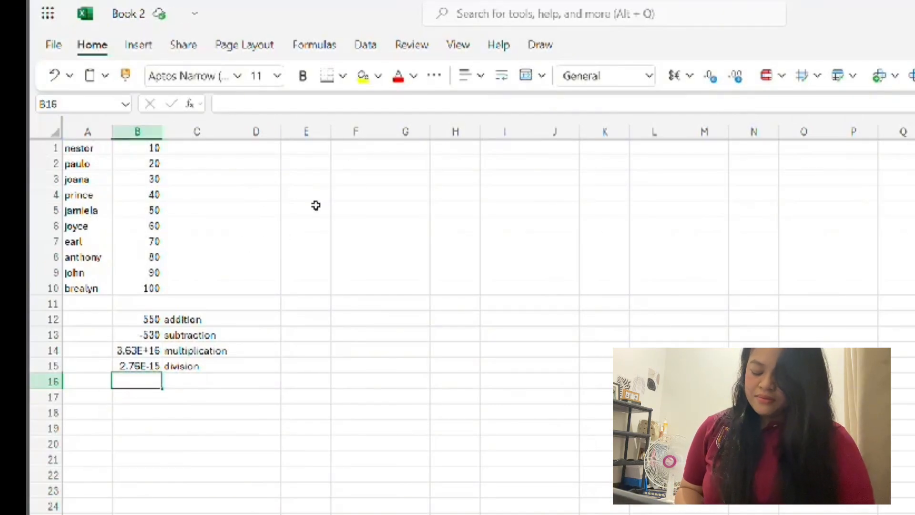
- Insert a pie chart from the names and numbers in the range A1:B10
{"action": "left_click", "coordinate": [72, 149]}
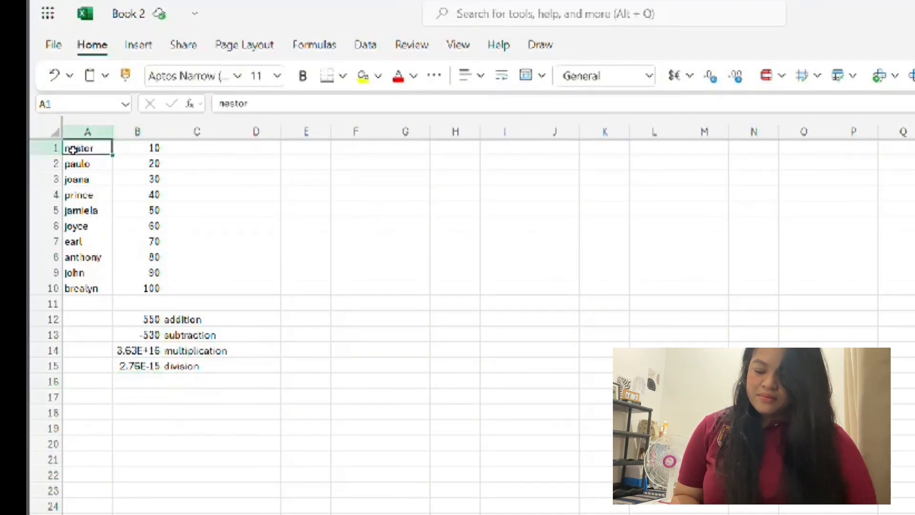
{"action": "left_click_drag", "start_coordinate": [73, 149], "coordinate": [148, 286]}
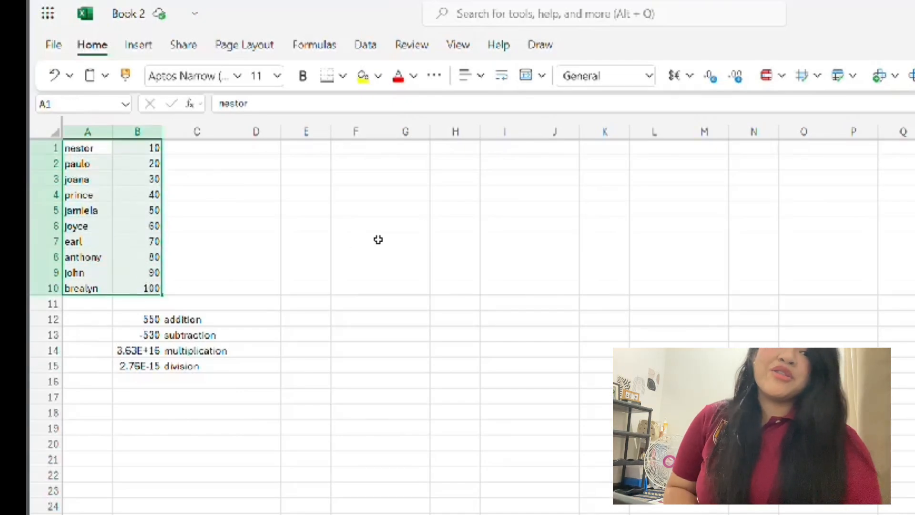
{"action": "left_click", "coordinate": [137, 55]}
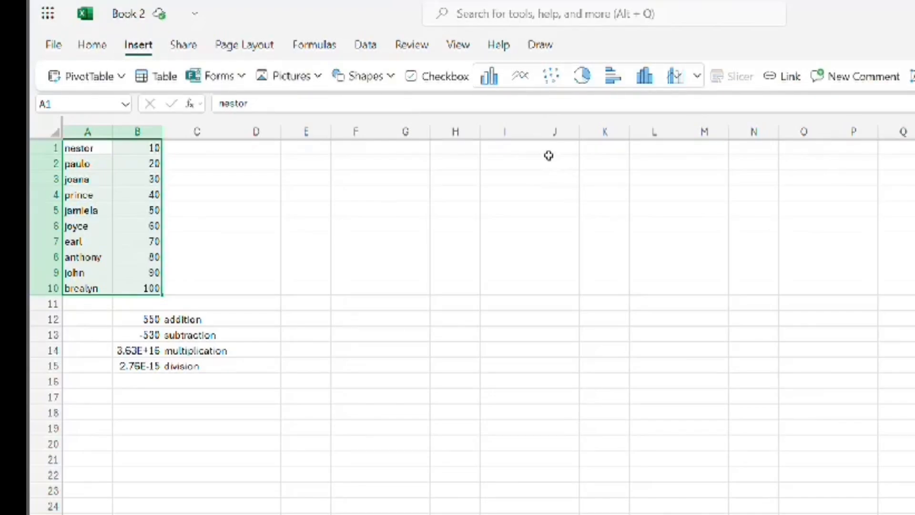
{"action": "left_click", "coordinate": [695, 78]}
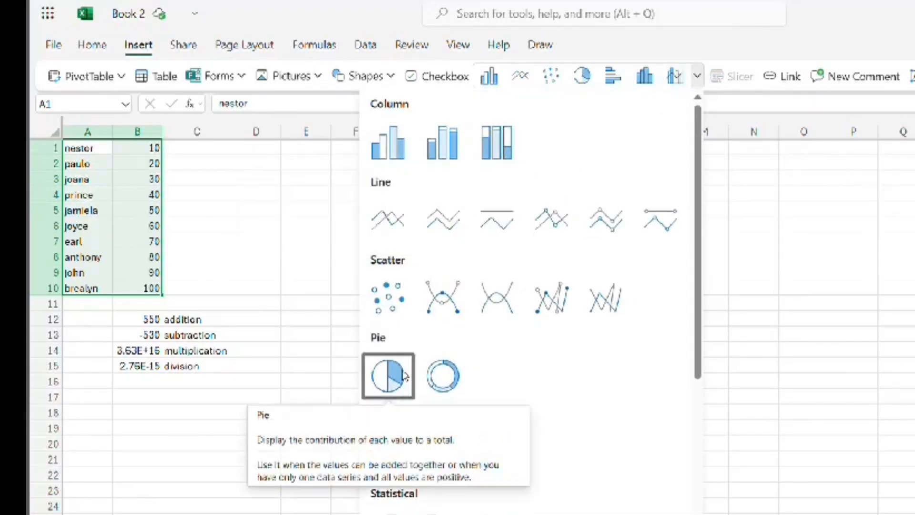
{"action": "scroll", "coordinate": [405, 375], "scroll_direction": "down", "scroll_amount": 6}
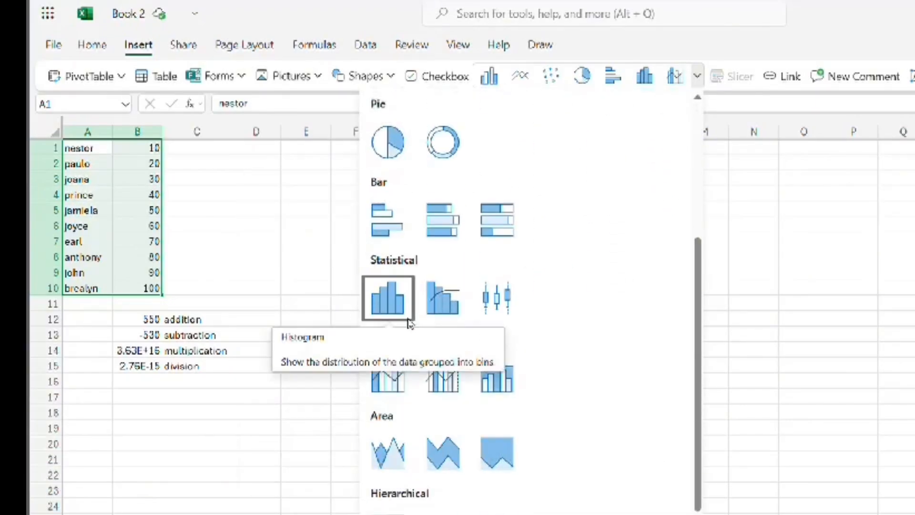
{"action": "scroll", "coordinate": [409, 310], "scroll_direction": "up", "scroll_amount": 5}
{"action": "left_click", "coordinate": [406, 310]}
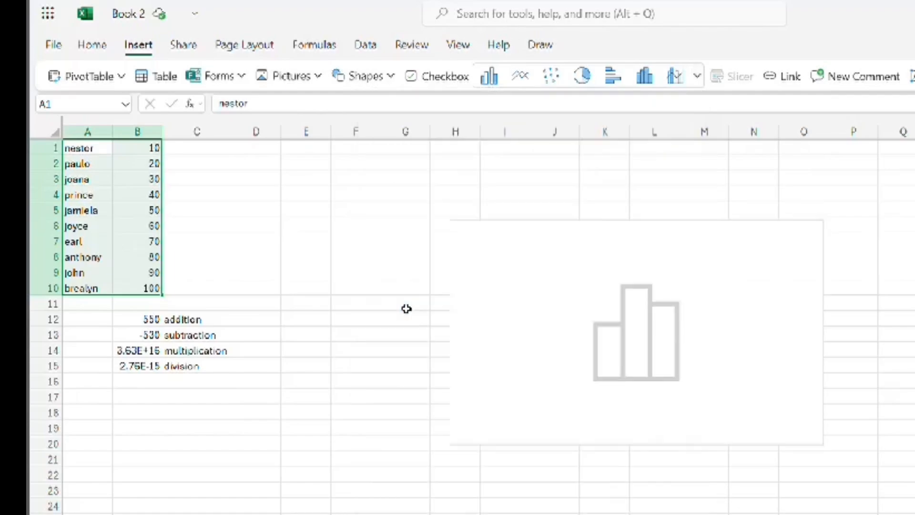
- Move the pie chart up beside the data and enlarge it to span about columns F to N and rows 1 to 23
{"action": "left_click_drag", "start_coordinate": [714, 245], "coordinate": [653, 179]}
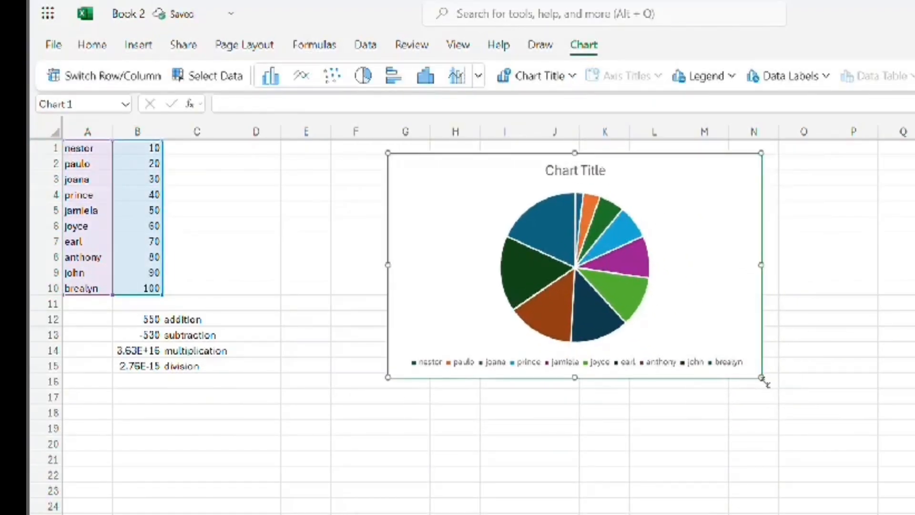
{"action": "left_click_drag", "start_coordinate": [763, 379], "coordinate": [828, 497]}
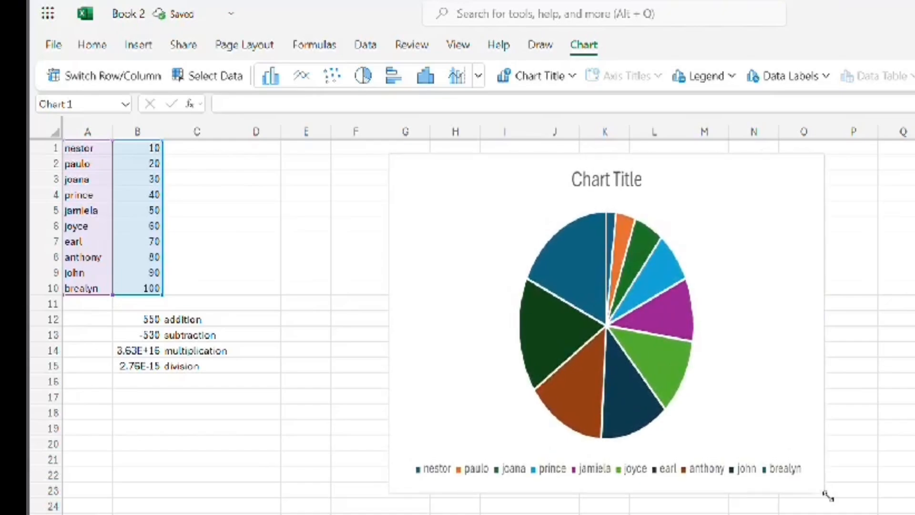
{"action": "left_click_drag", "start_coordinate": [659, 177], "coordinate": [616, 177]}
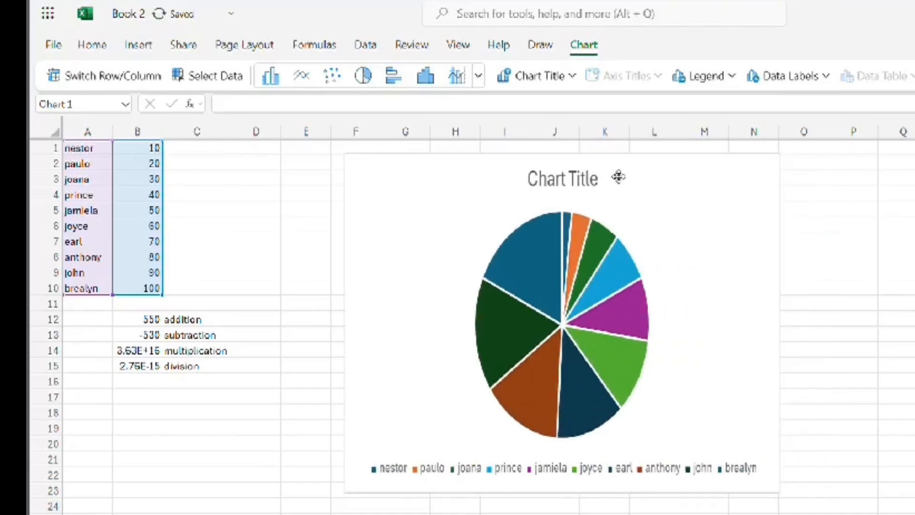
{"action": "left_click", "coordinate": [319, 240]}
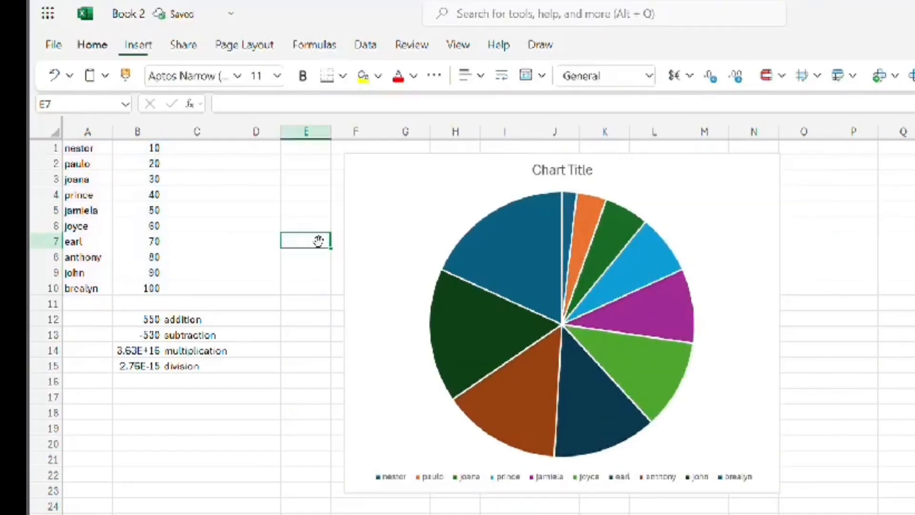